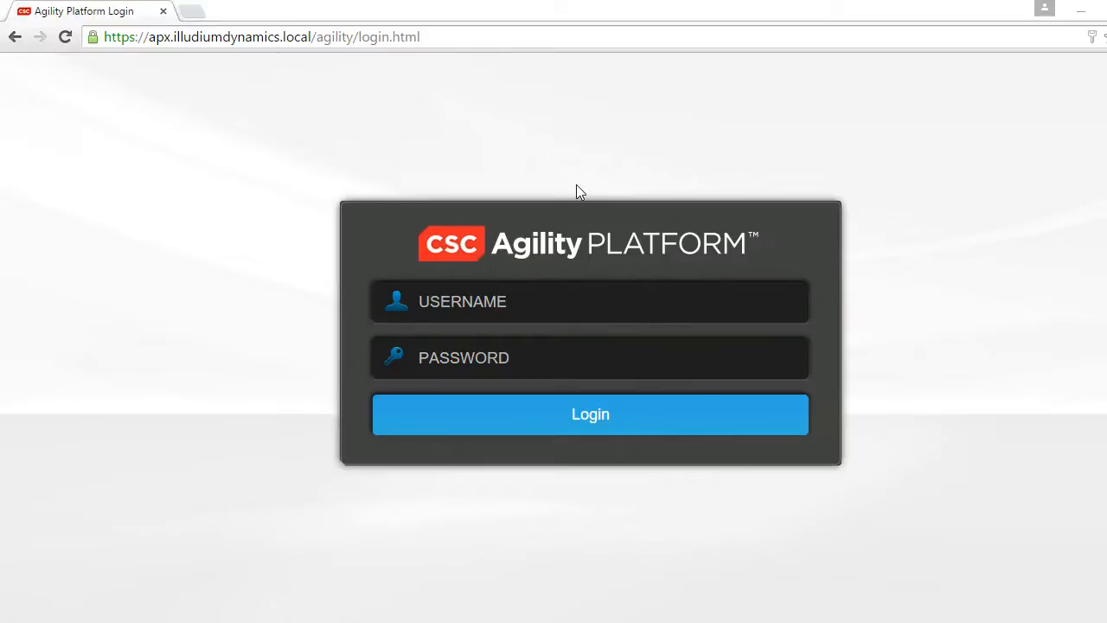
- Switch to Active Directory Users and Computers on the remote server and examine the individual user accounts and the AP Read-only Account
key("alt+Tab")
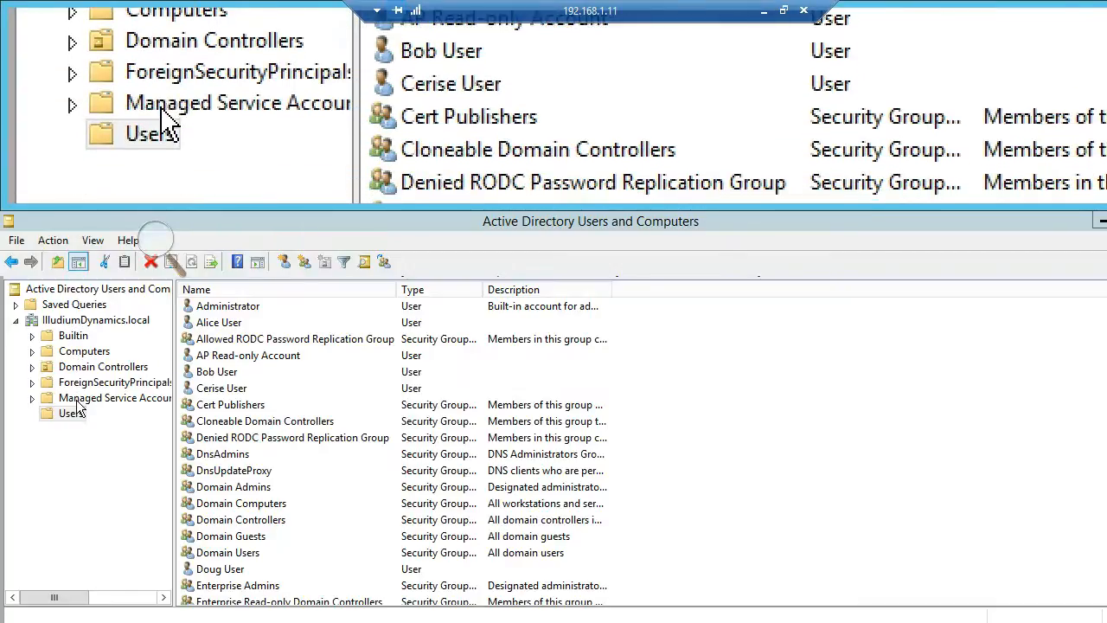
left_click(223, 326)
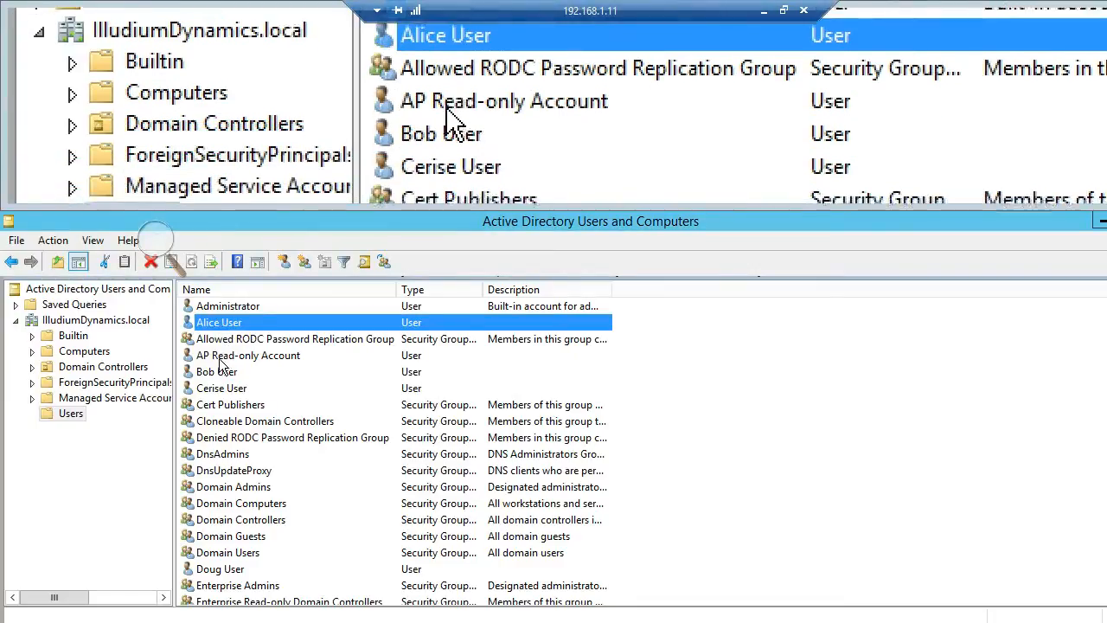
left_click(219, 357)
left_click(218, 371)
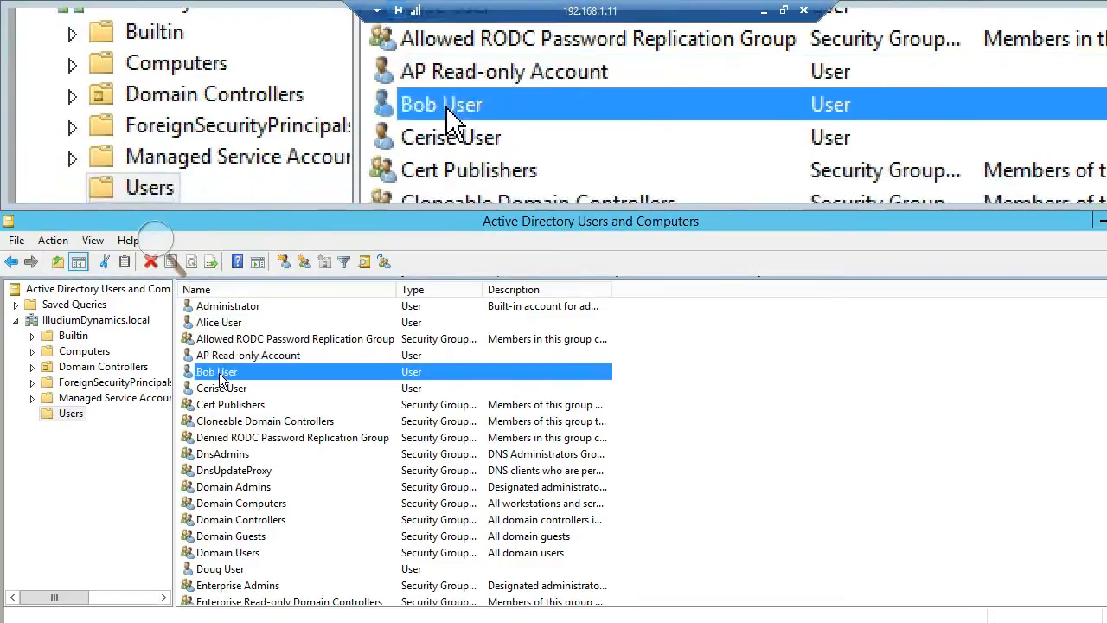
left_click(220, 390)
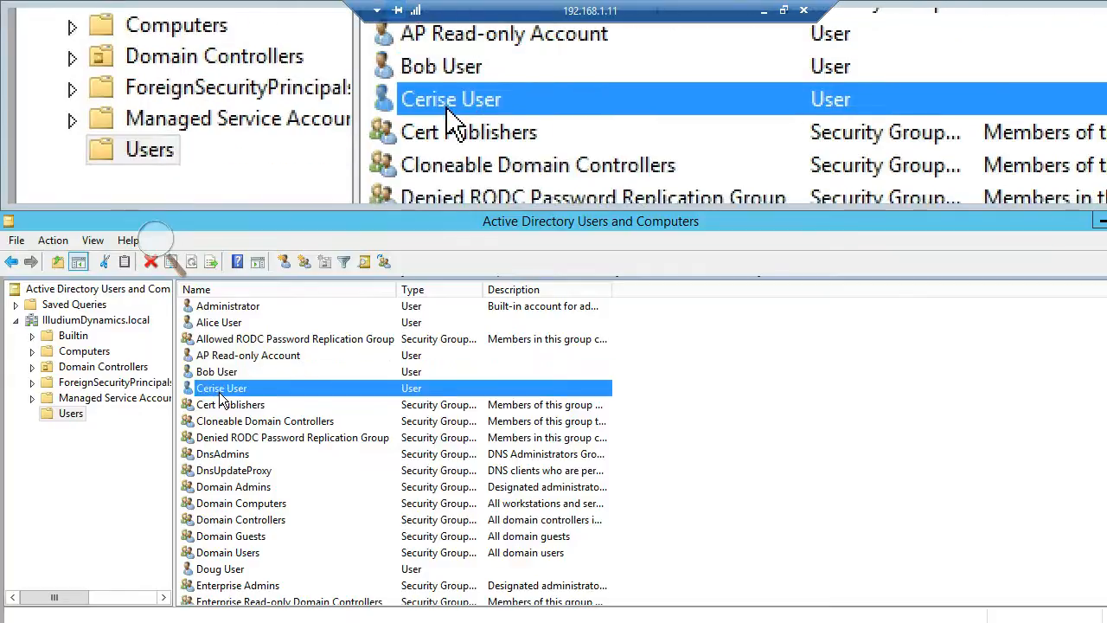
left_click(219, 357)
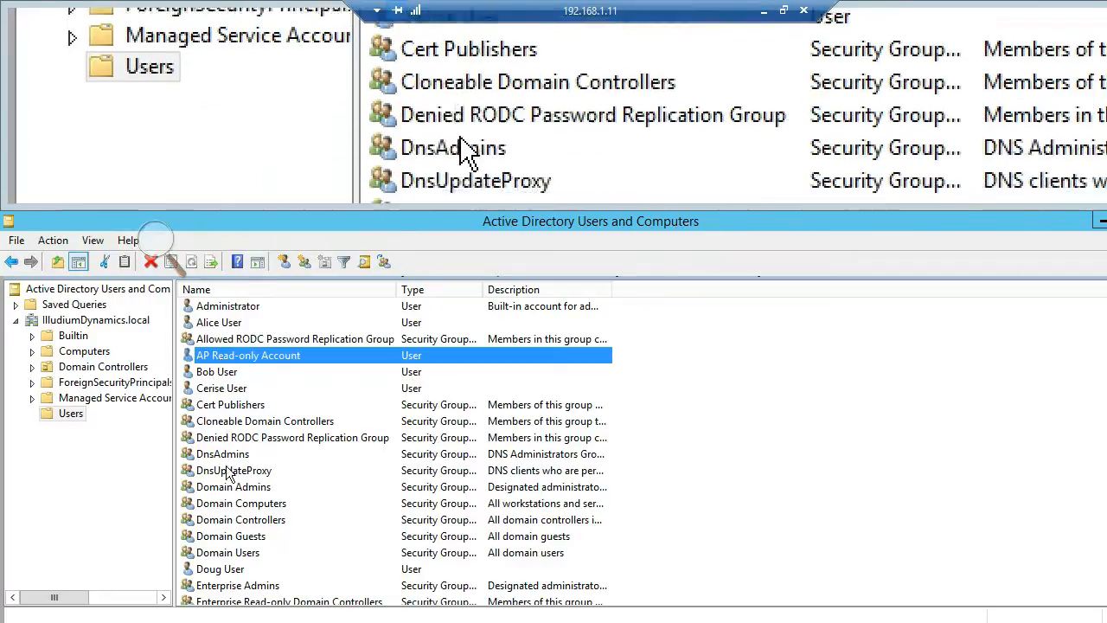
- Examine the Operators and Power Users groups for Freebird and Hawkwood, and open PowerShell on the remote server
scroll(232, 493, "down", 3)
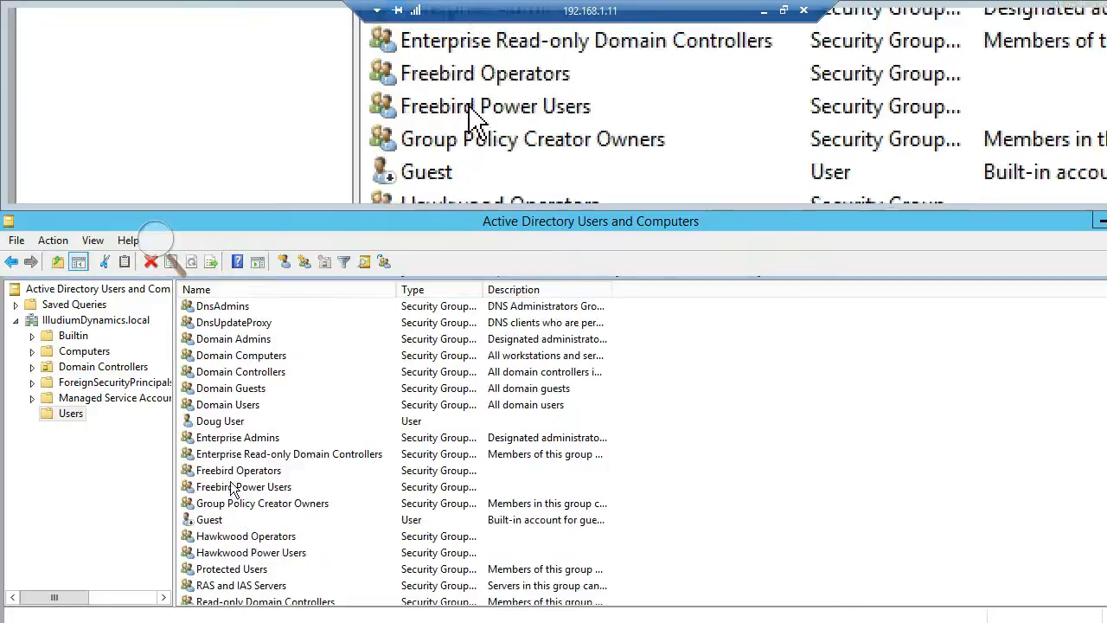
left_click(230, 473)
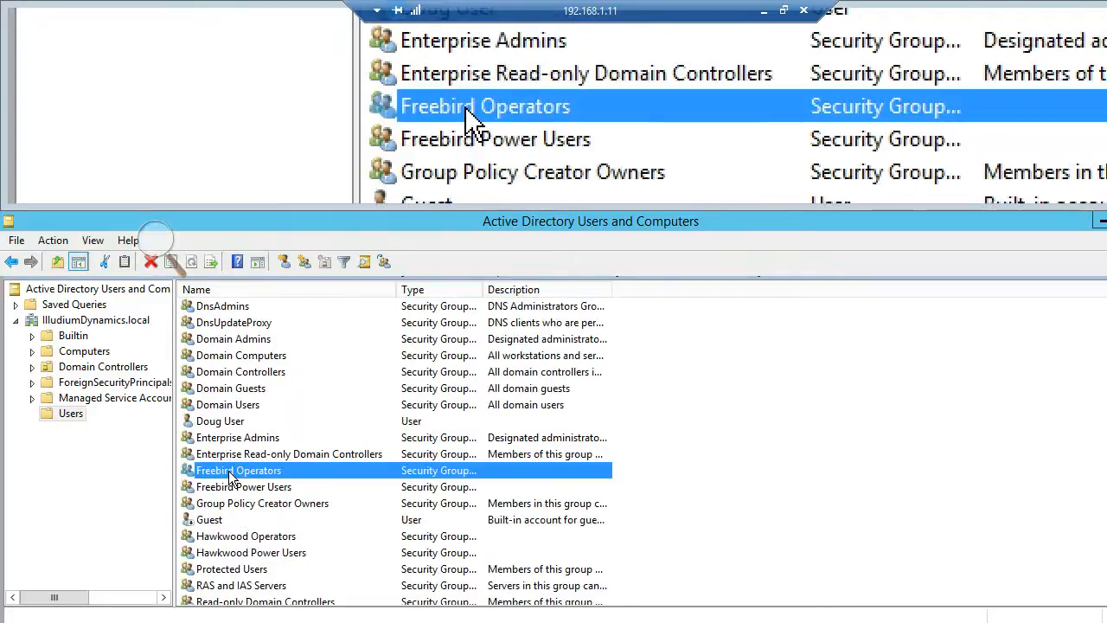
left_click(231, 489)
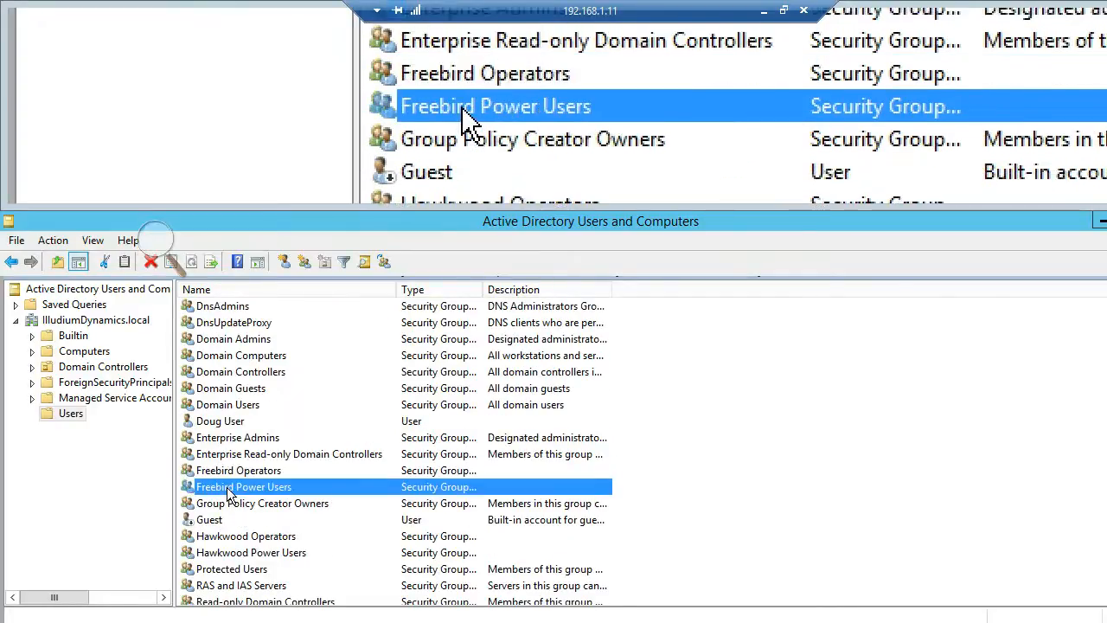
scroll(231, 526, "down", 1)
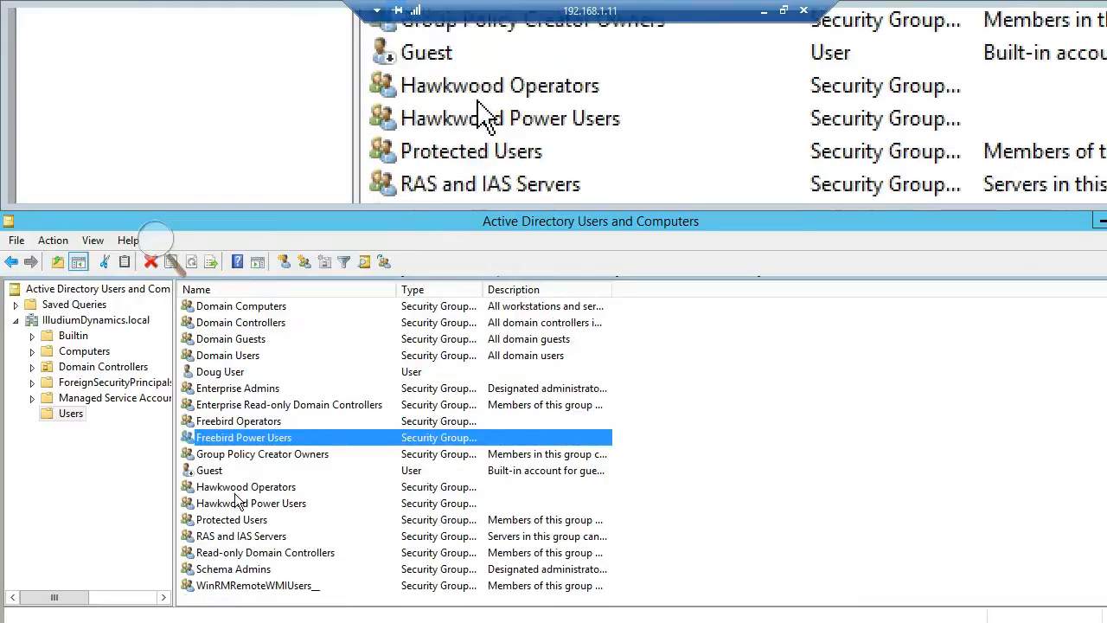
left_click(235, 488)
left_click(235, 505)
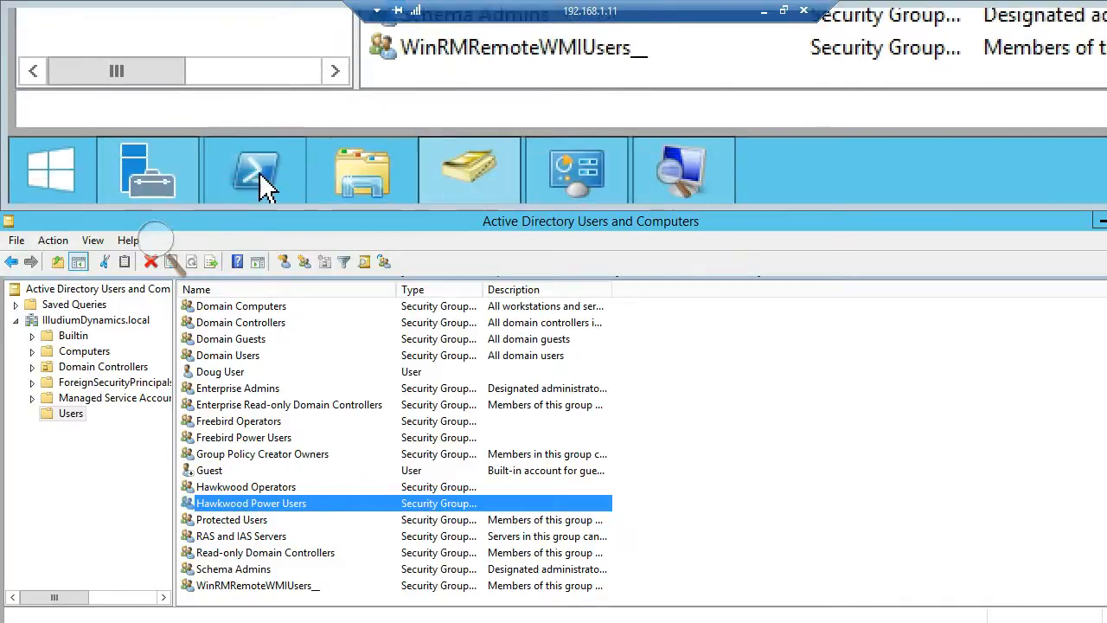
left_click(259, 173)
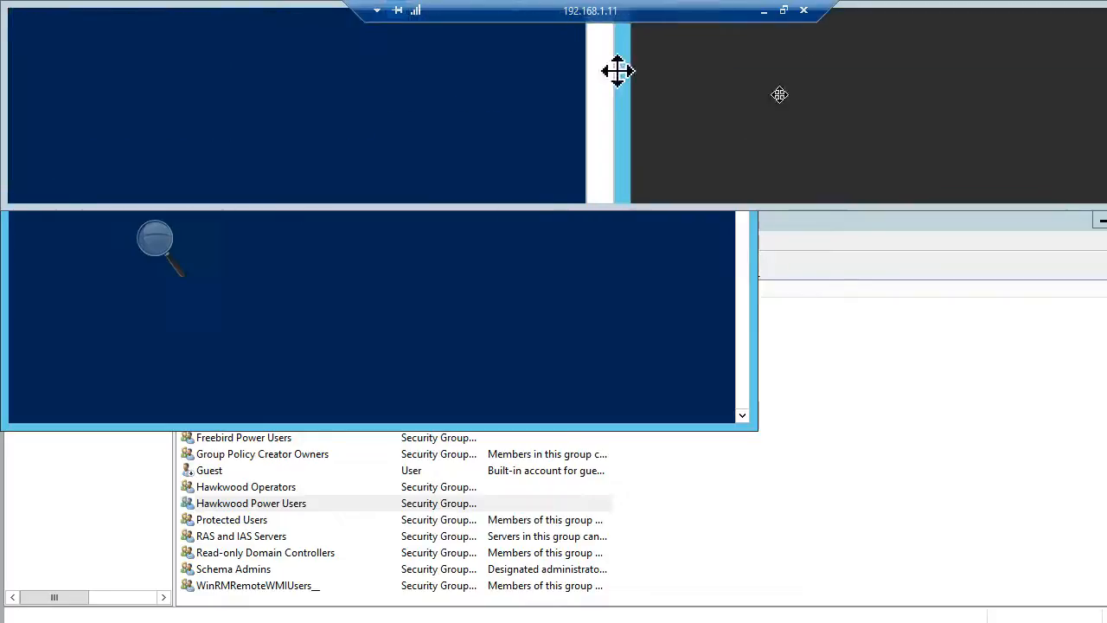
- Return to the Agility Platform login page in the browser and sign in as admin with the account password
left_click(764, 12)
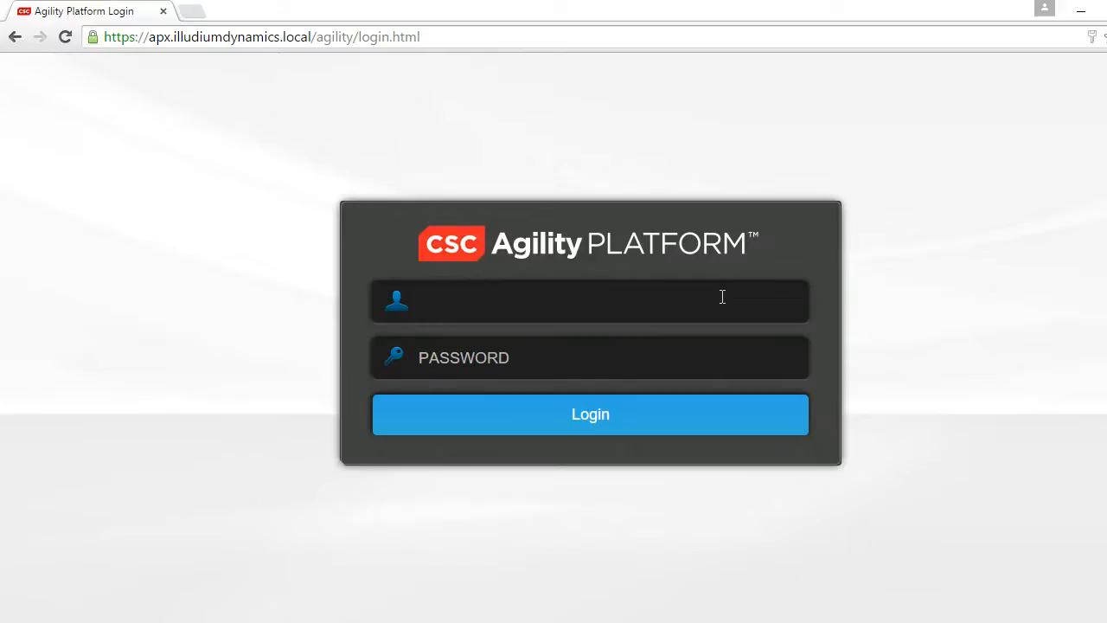
type("admin")
key("Tab")
type("adm•••••••")
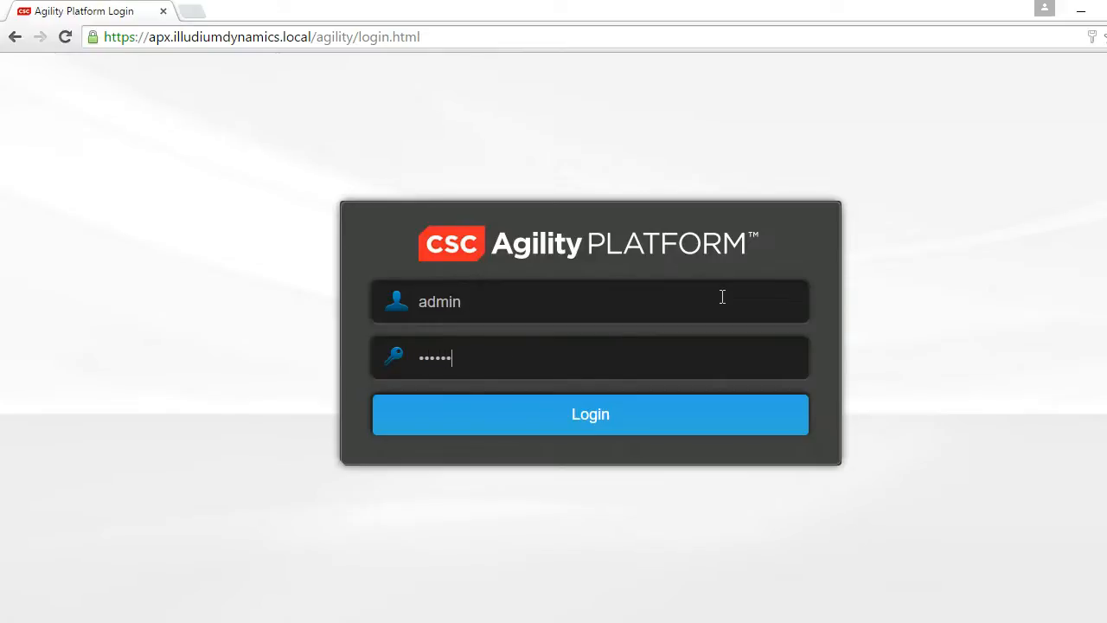
key("Return")
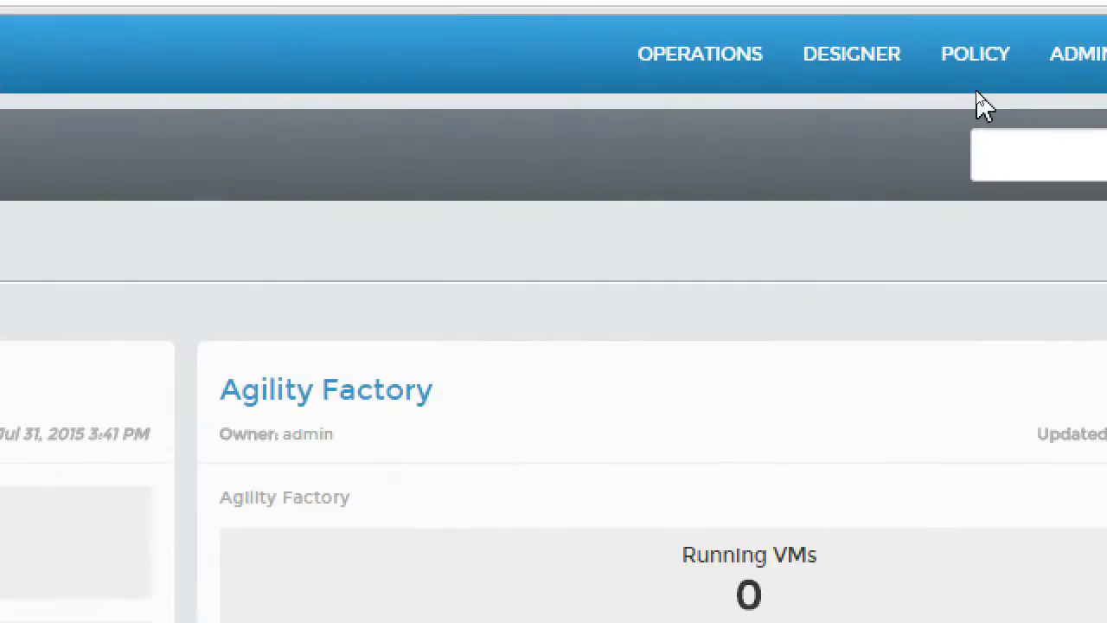
- In the Admin area's Authentication settings, add an Active Directory authentication server named DC.IlludiumDynamics.local
left_click(1072, 51)
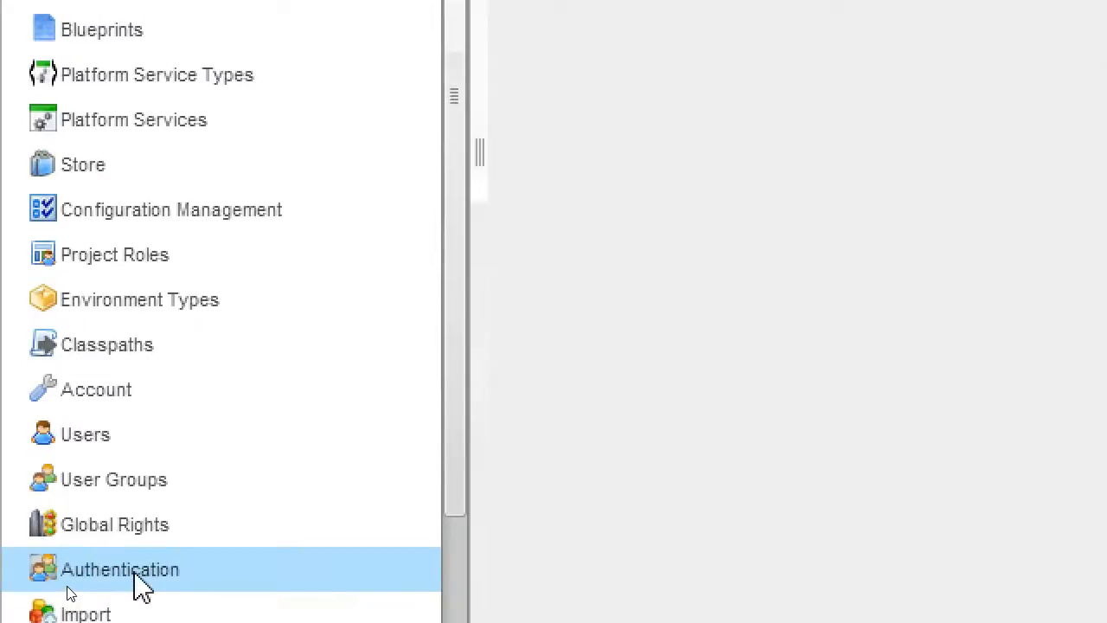
left_click(141, 588)
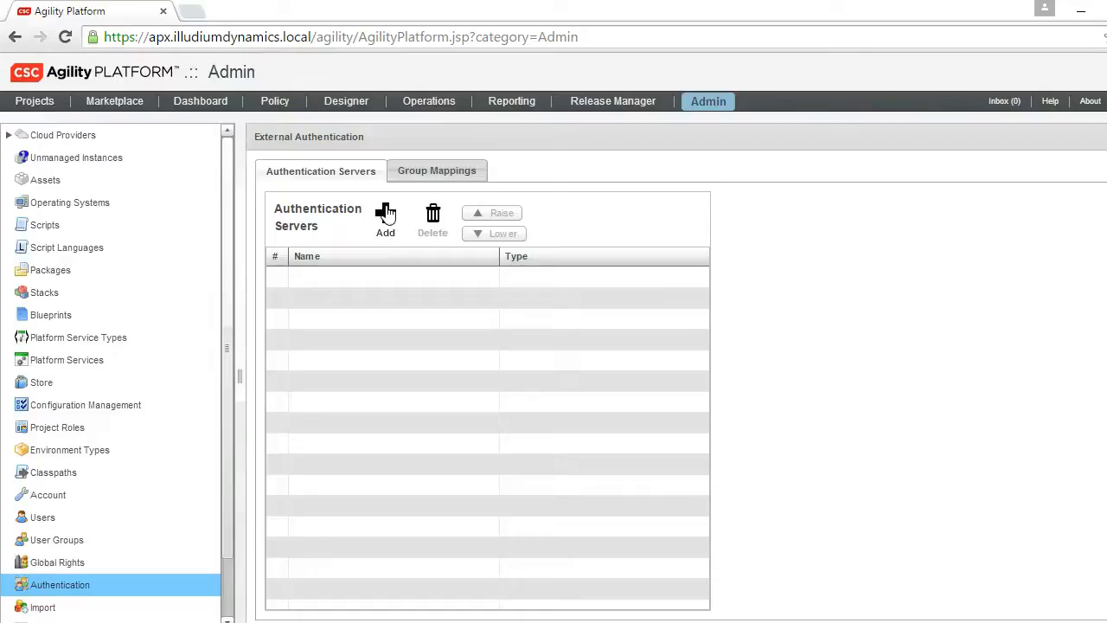
left_click(384, 173)
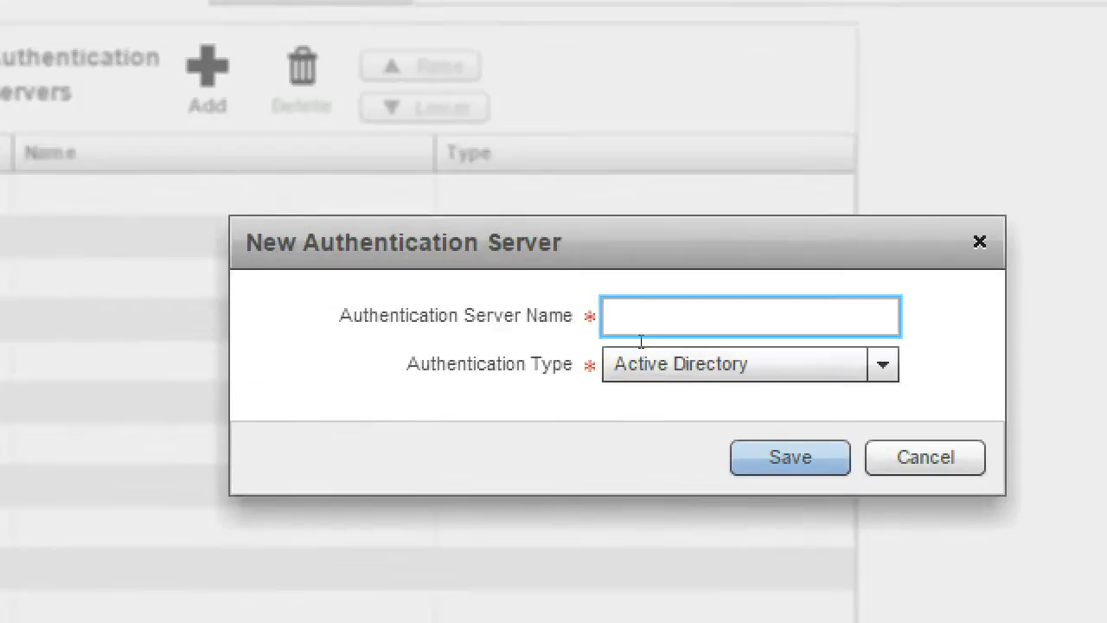
type("DC.Illudium")
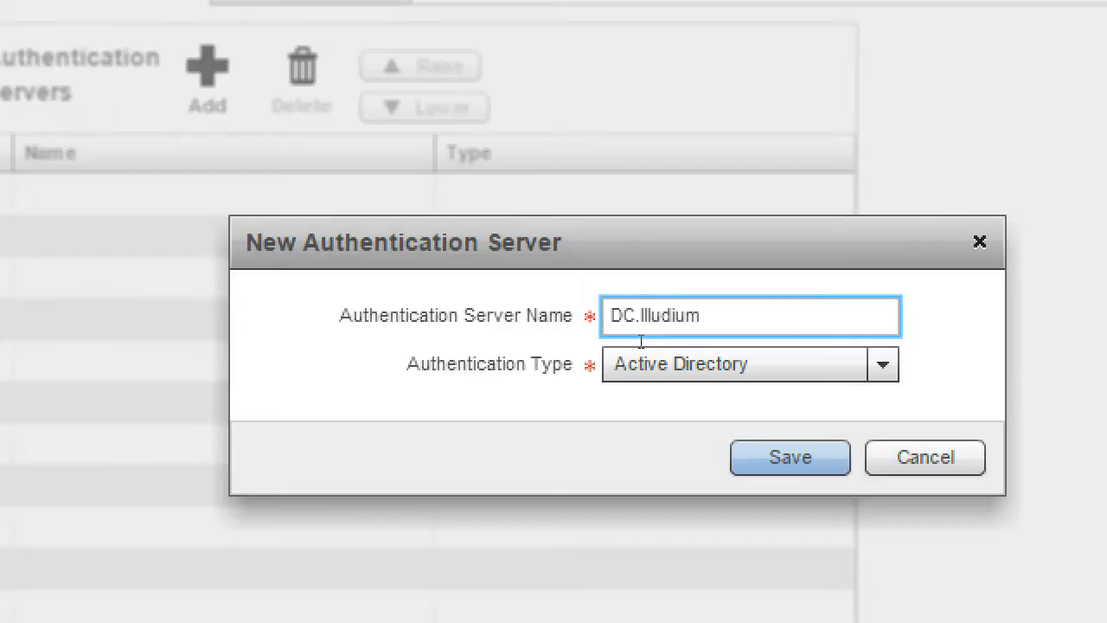
type("Dynamics.local")
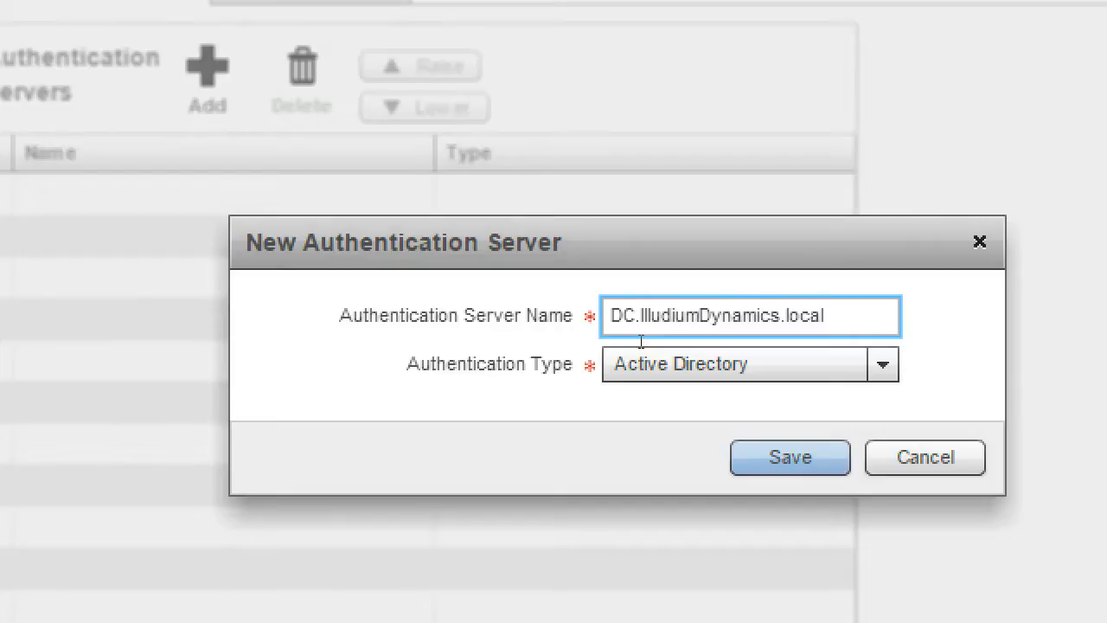
left_click(641, 360)
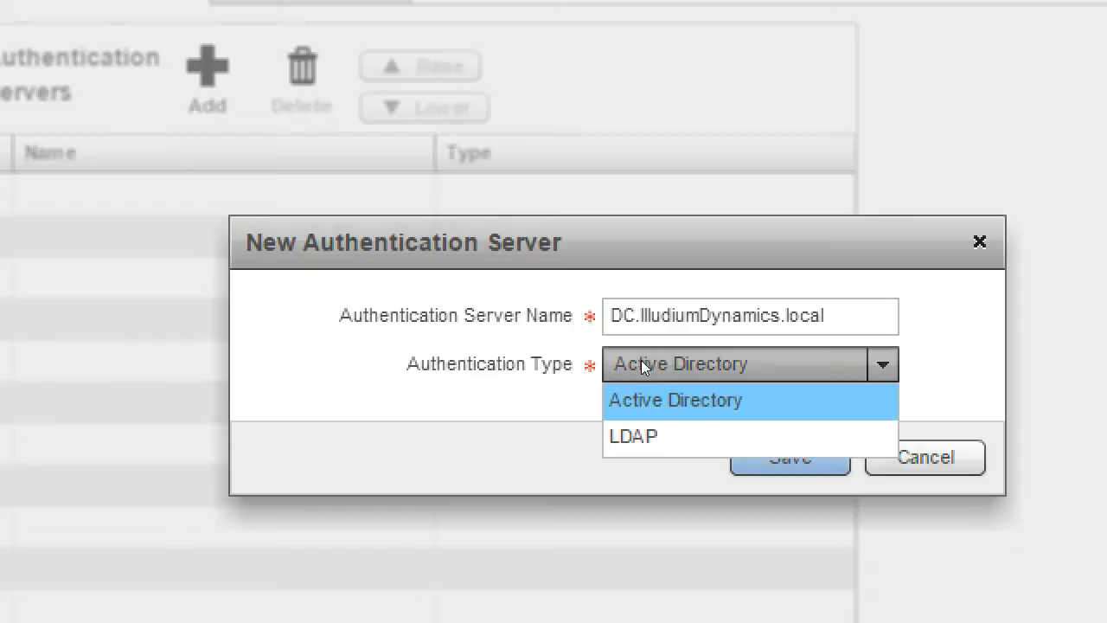
left_click(641, 360)
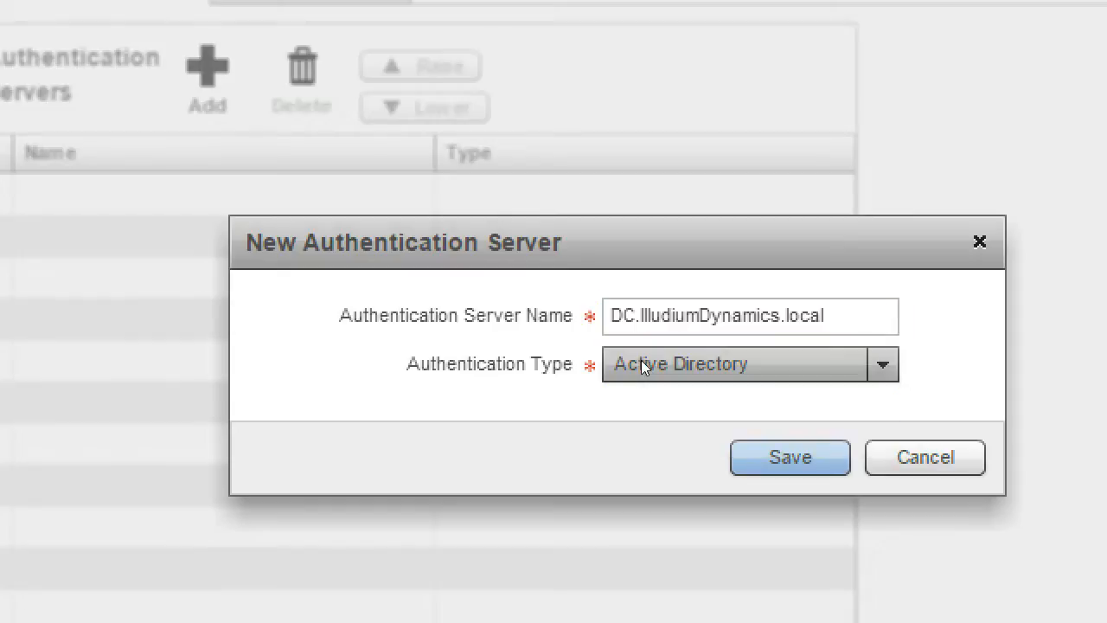
key("Return")
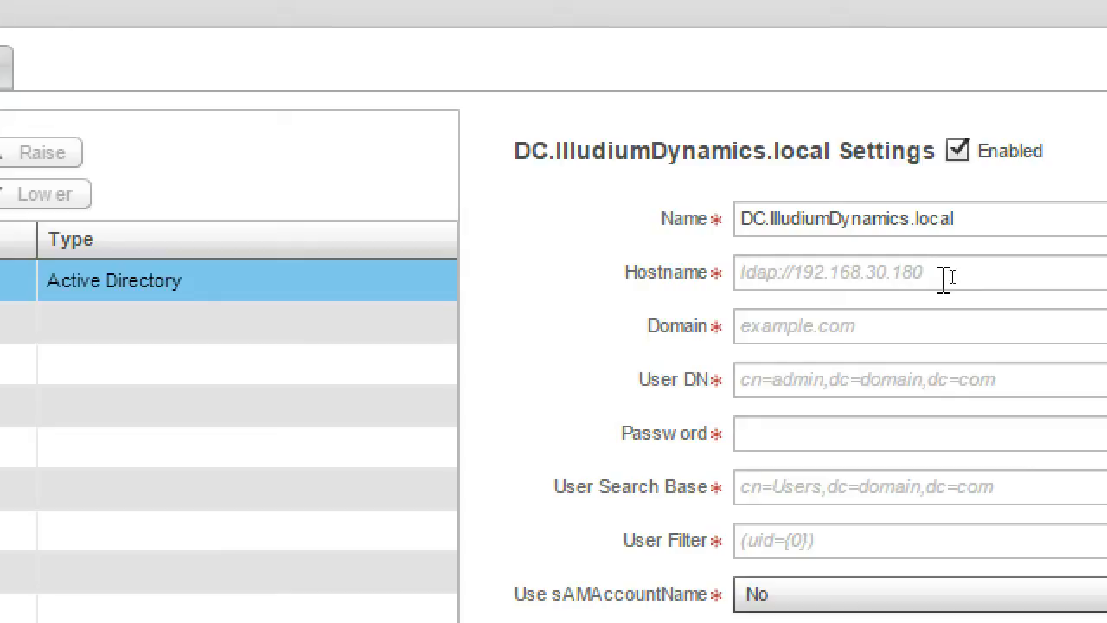
- Set the authentication server's hostname to ldap://192.168.1.90 and its domain to IlludiumDynamics.local
left_click(945, 276)
type("http")
key("BackSpace")
key("BackSpace")
key("BackSpace")
key("BackSpace")
type("ldap:")
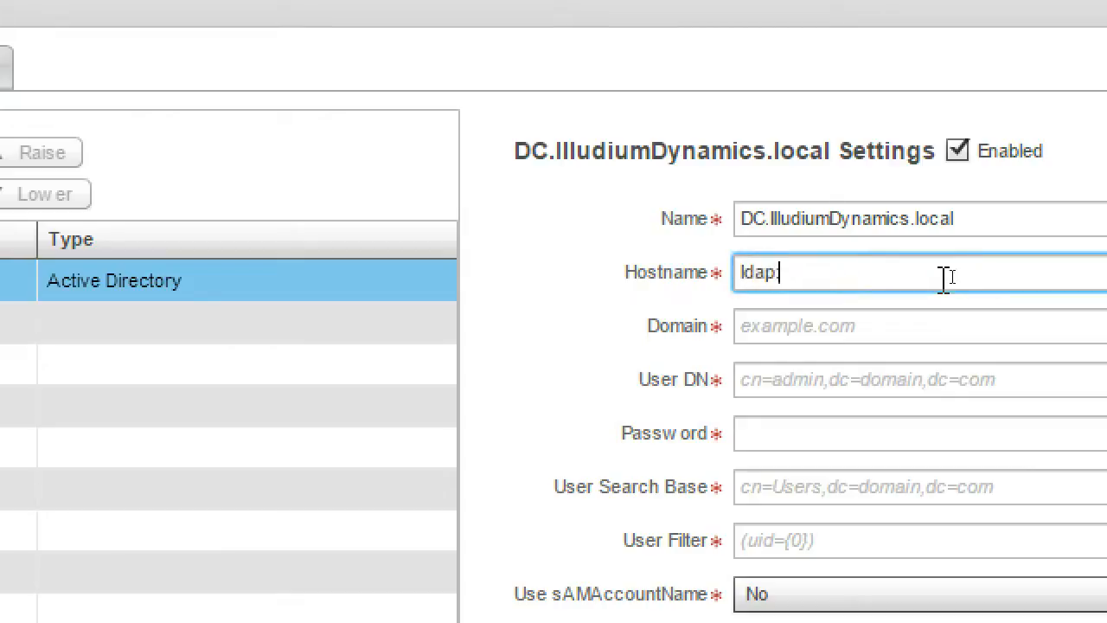
type("//192.168.1.90")
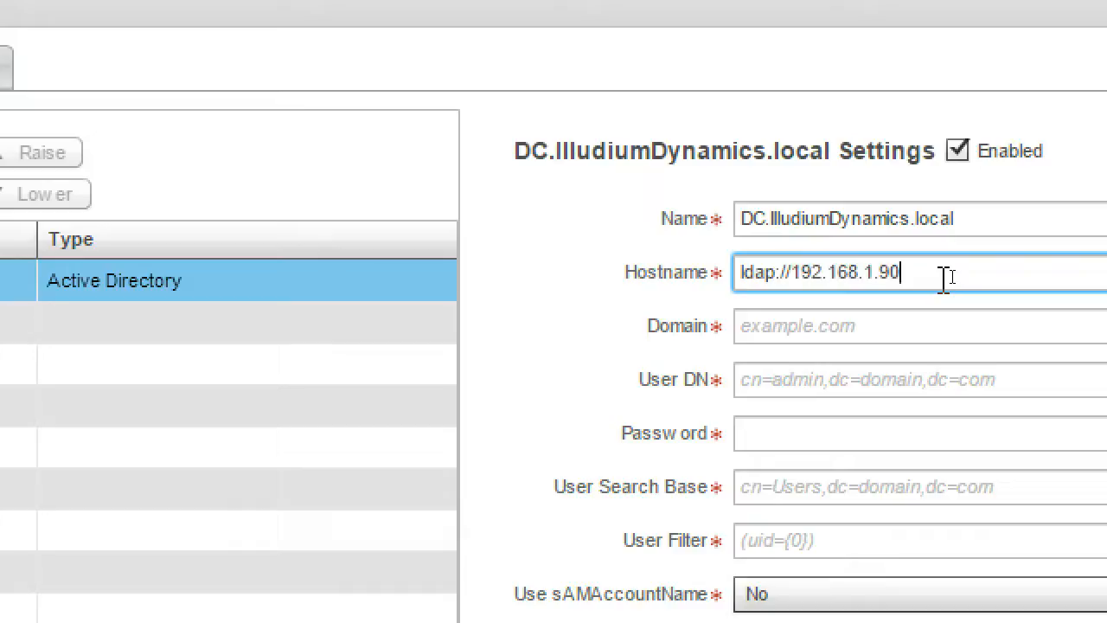
key("Tab")
type("IlludiumDynamics.local")
key("Tab")
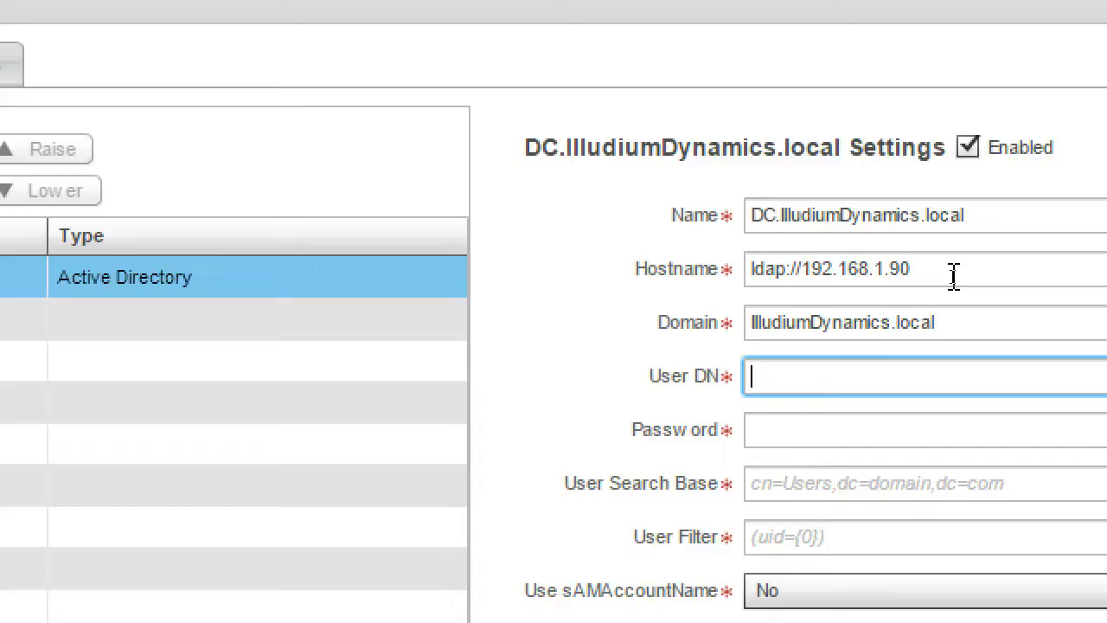
- Paste the quoted distinguished name starting CN=AP Read-only Account,CN=Users as the server's User DN and check it from start to end
key("ctrl+v")
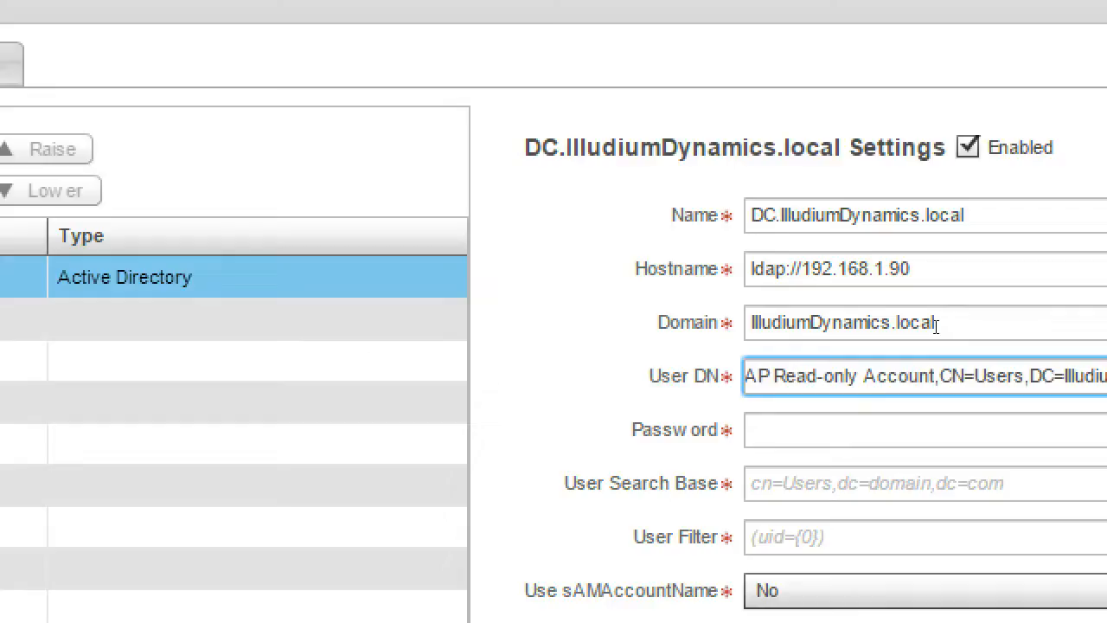
key("Home")
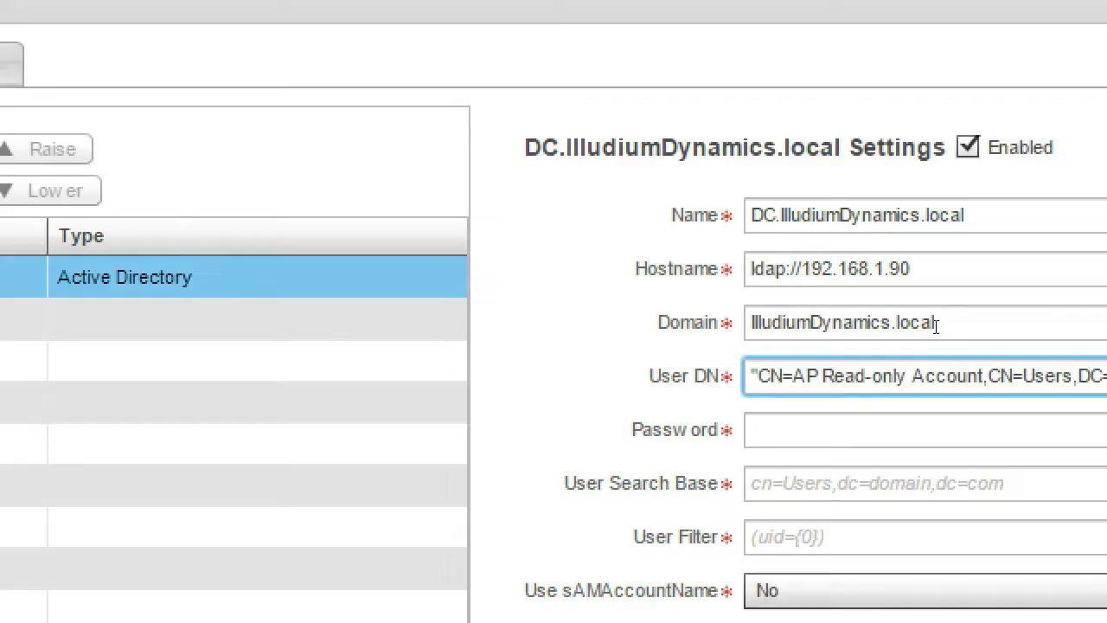
key("Right")
key("Right")
key("Right")
key("Right")
key("Right")
key("Right")
key("Right")
key("Right")
key("Right")
key("Right")
key("Right")
key("Right")
key("Right")
key("Right")
key("Right")
key("Right")
key("Right")
key("Right")
key("Right")
key("Right")
key("Right")
key("Right")
key("End")
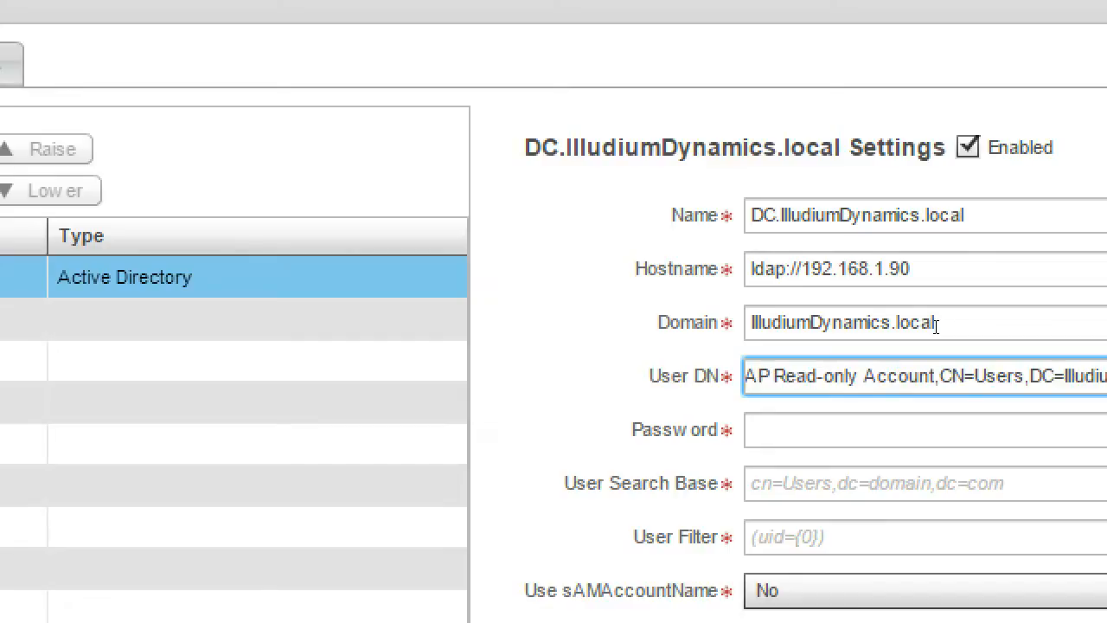
- Enter the read-only account's password in the authentication server's Password field
key("Tab")
type("**********")
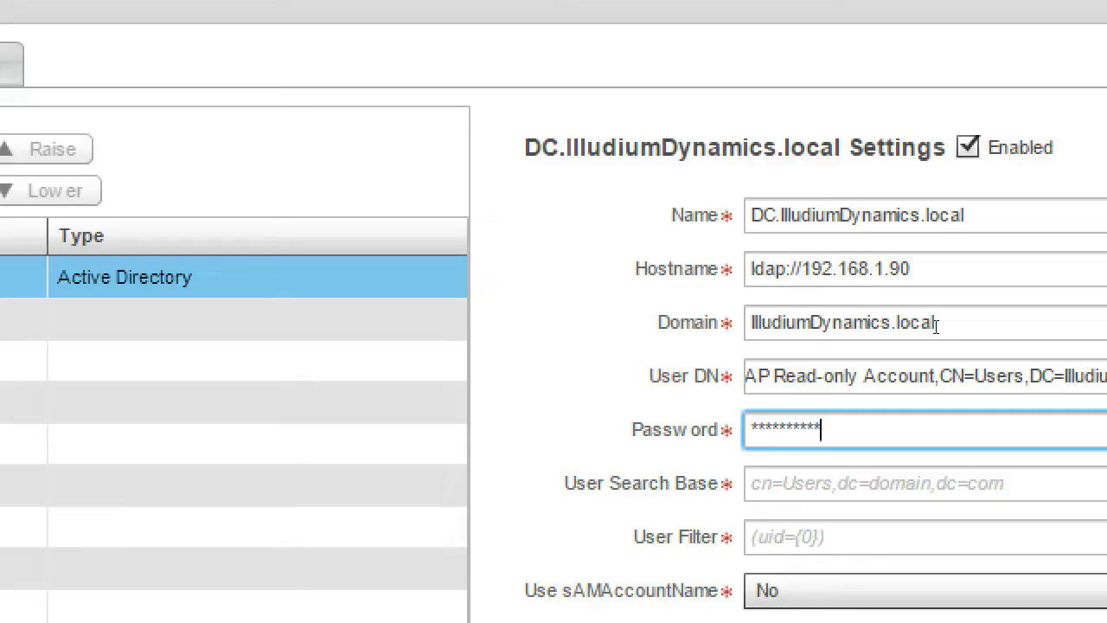
- Paste "cn=Users,dc=illudiumdynamics,dc=local" as the User Search Base and the filter containing (ObjectClass=organizationalPerson) as the User Filter
key("Tab")
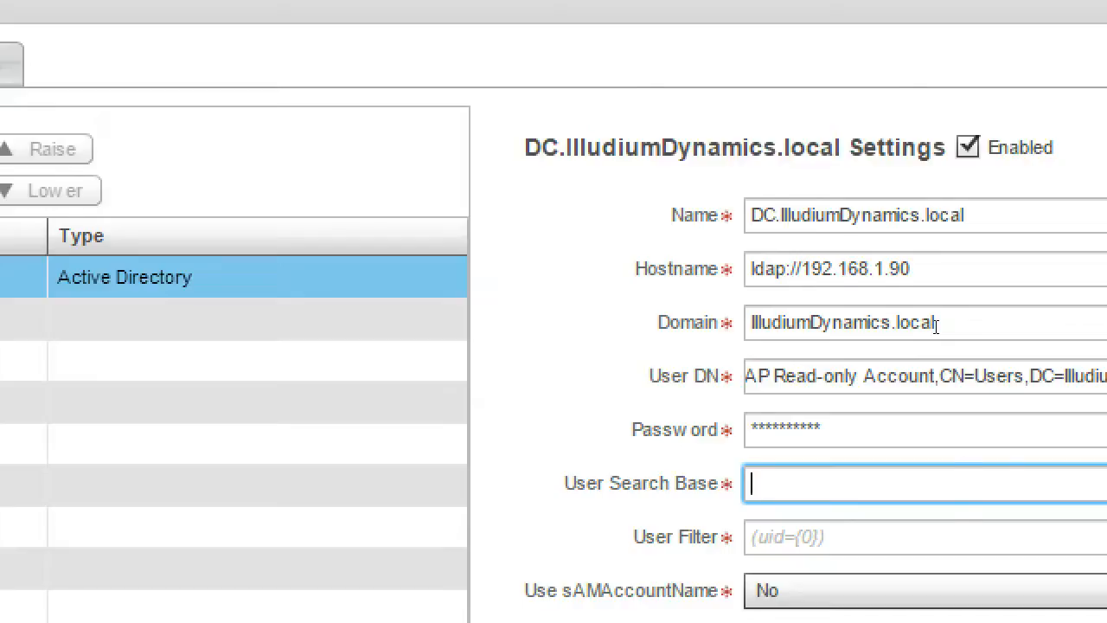
type("\"cn=Users,dc=illudiumdynamics,dc=local\"")
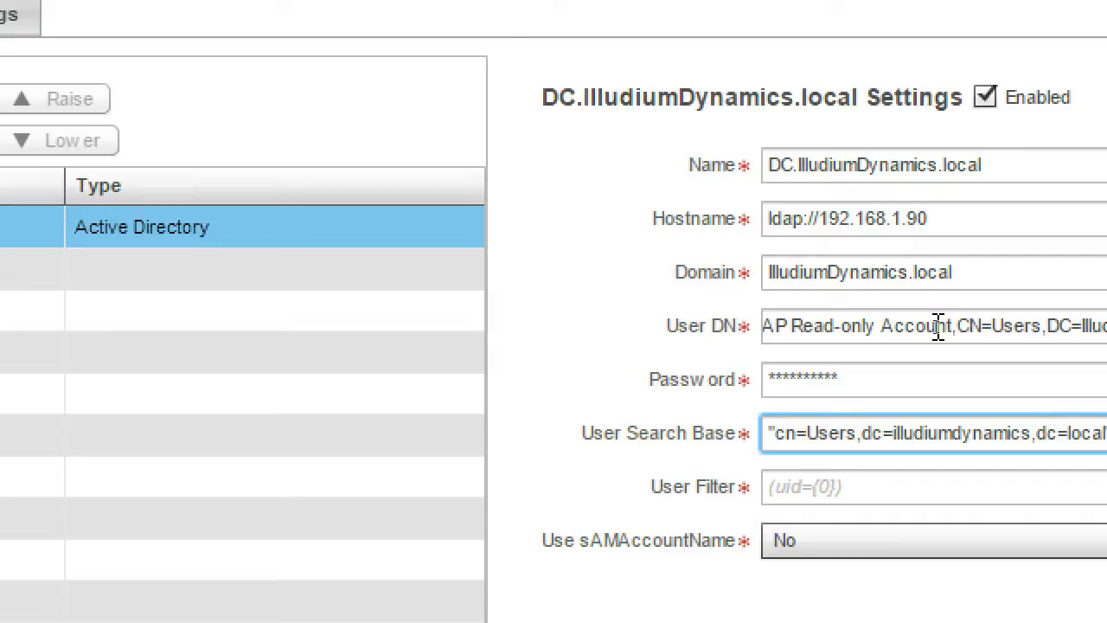
key("Tab")
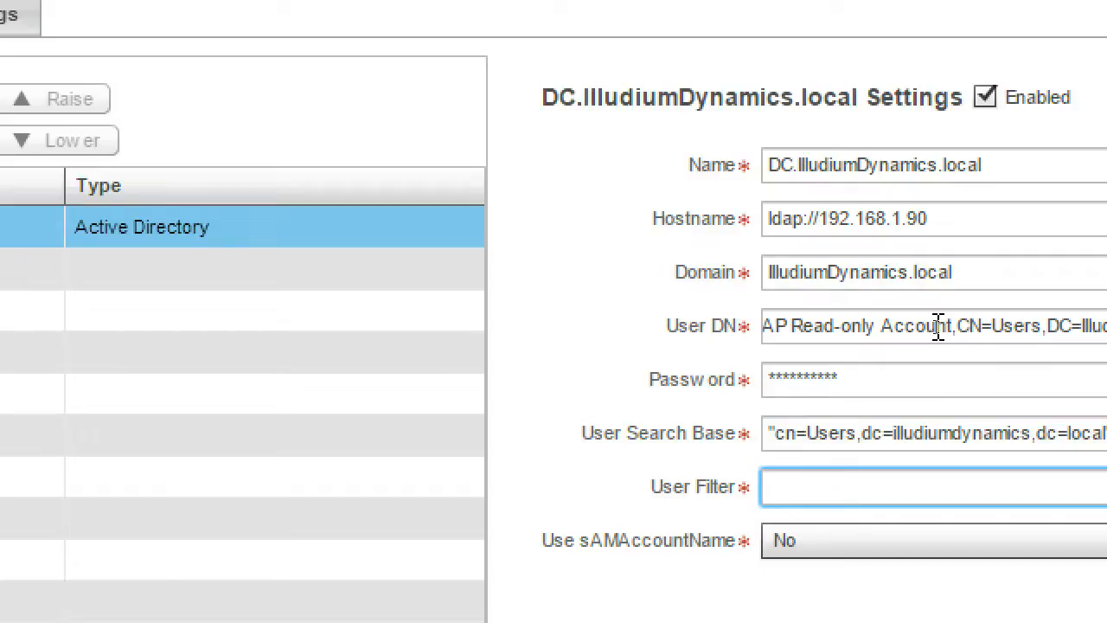
key("ctrl+v")
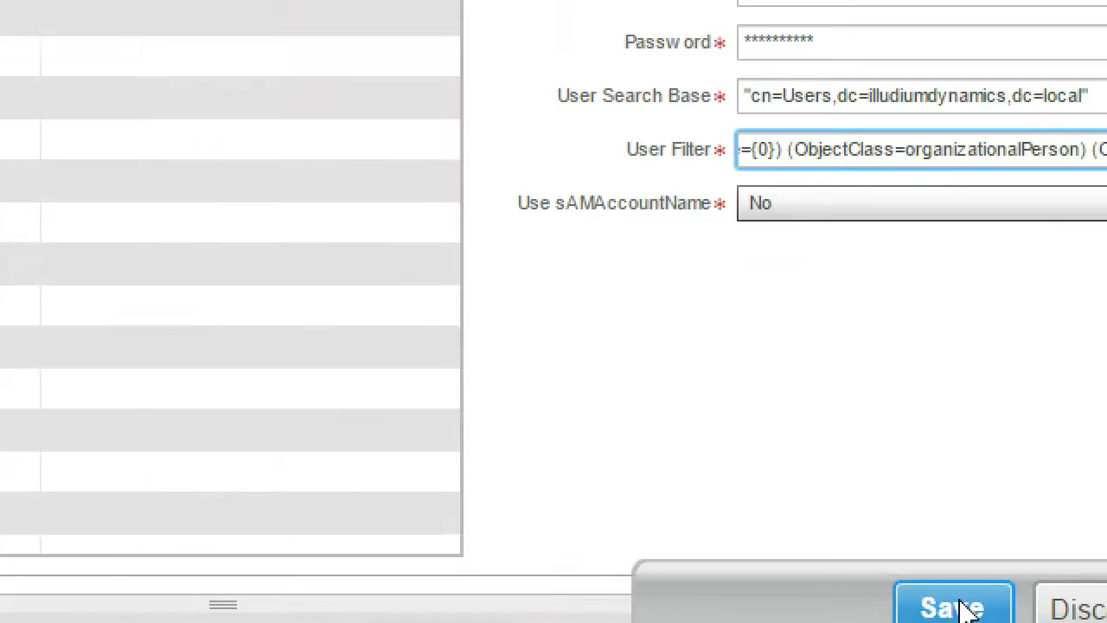
- Save the authentication server's settings and go back from the group mappings to the list of authentication servers
left_click(961, 609)
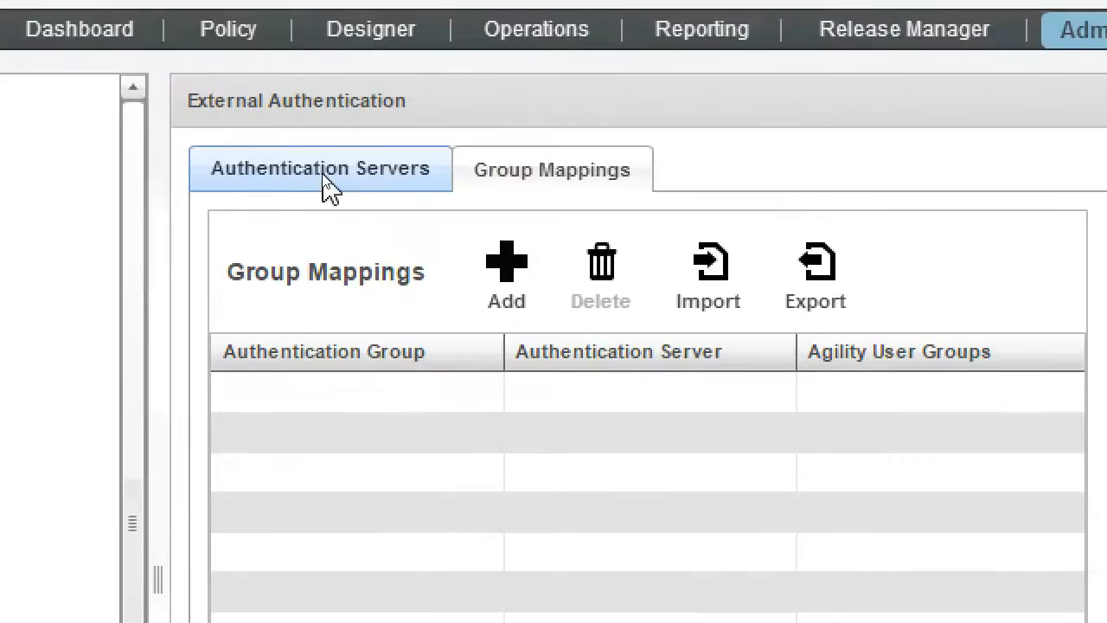
left_click(323, 178)
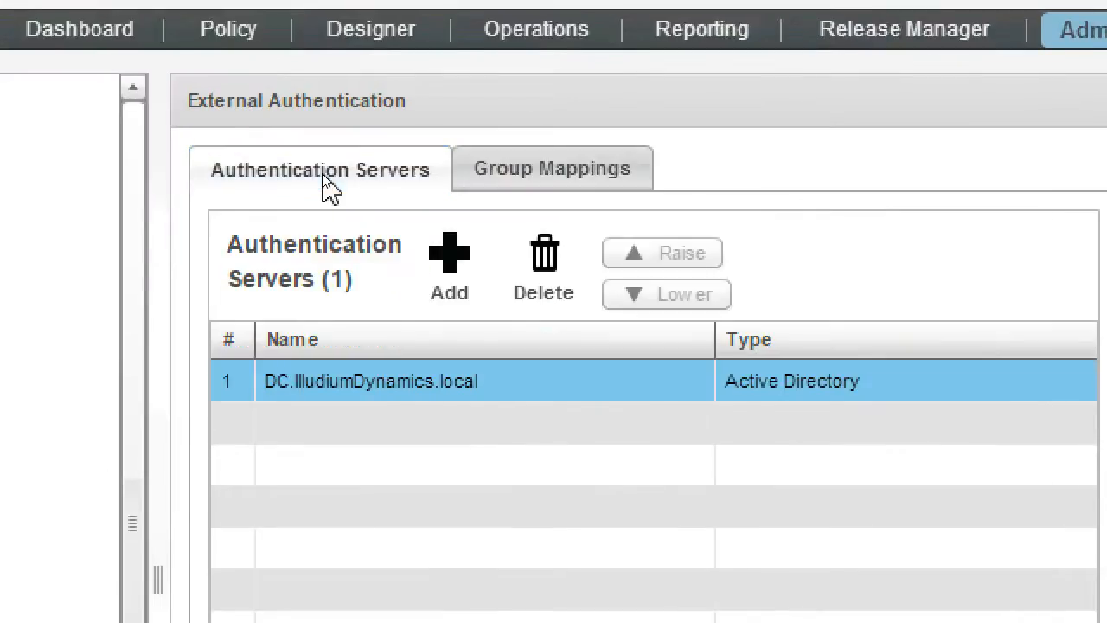
- Start a new group mapping and set its authentication group name to "Freebird Operators"
left_click(536, 173)
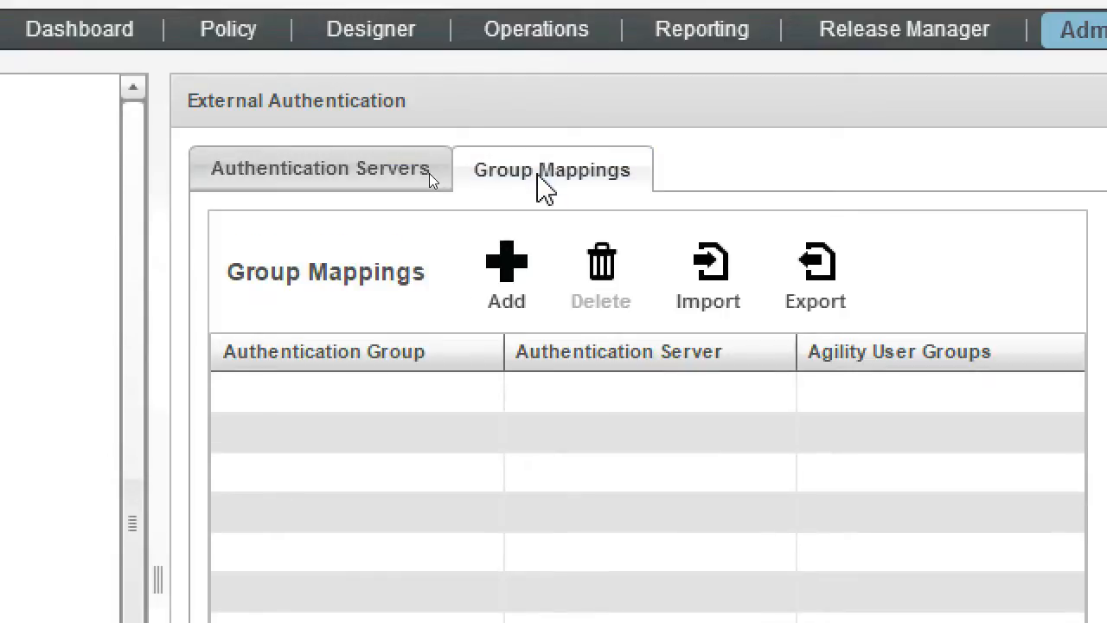
left_click(510, 257)
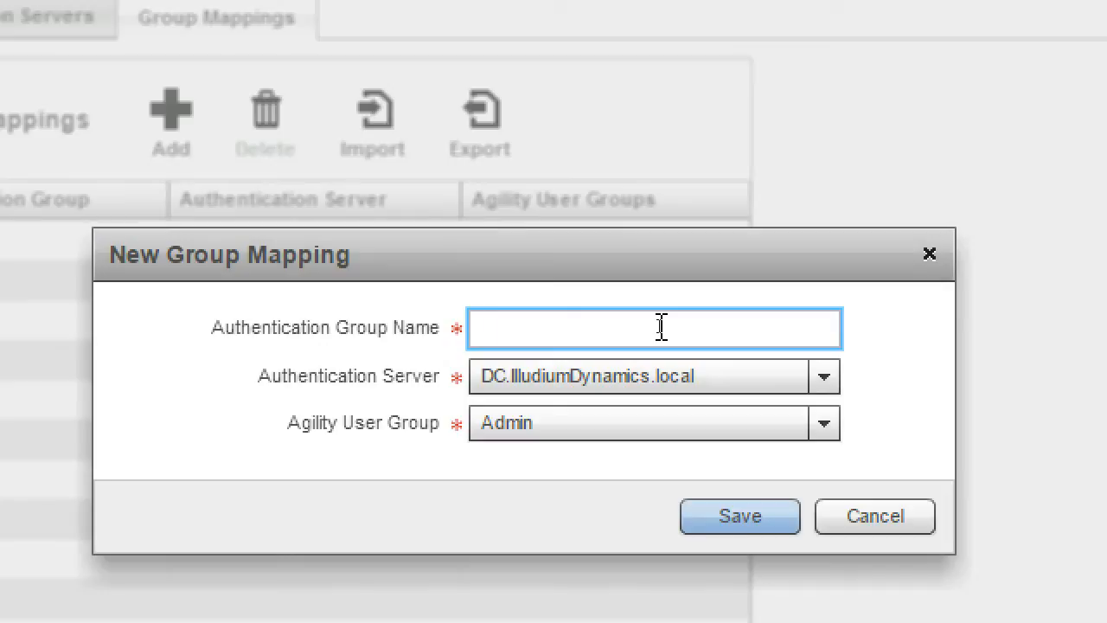
type("Freebird Operators")
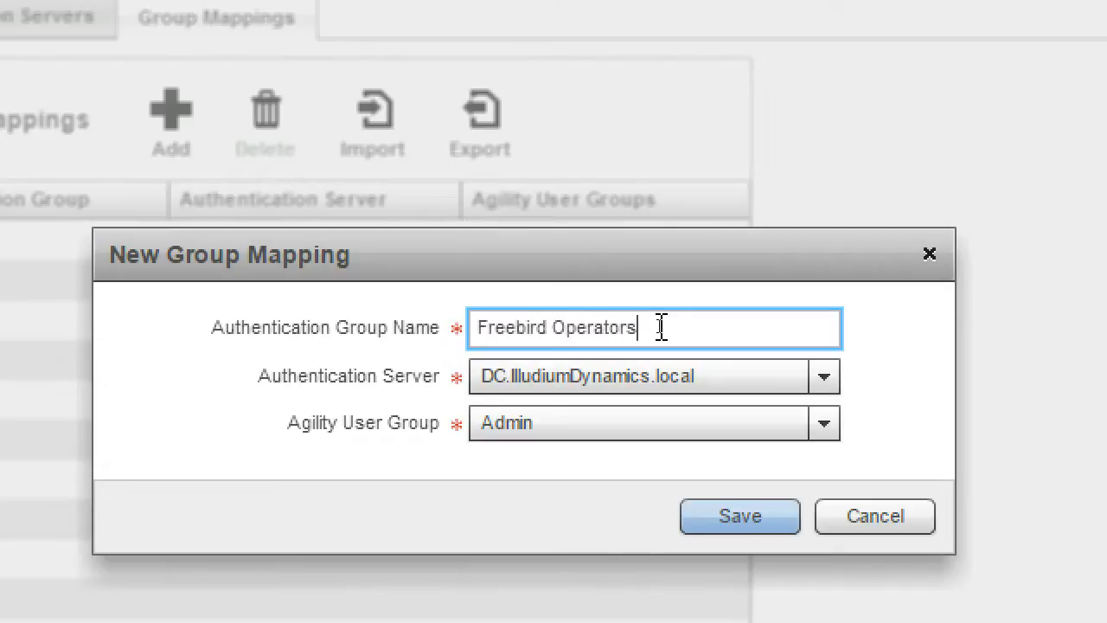
- Map the group on DC.IlludiumDynamics.local to the Agility user group Freebird_Operators and save the mapping
left_click(672, 358)
left_click(671, 358)
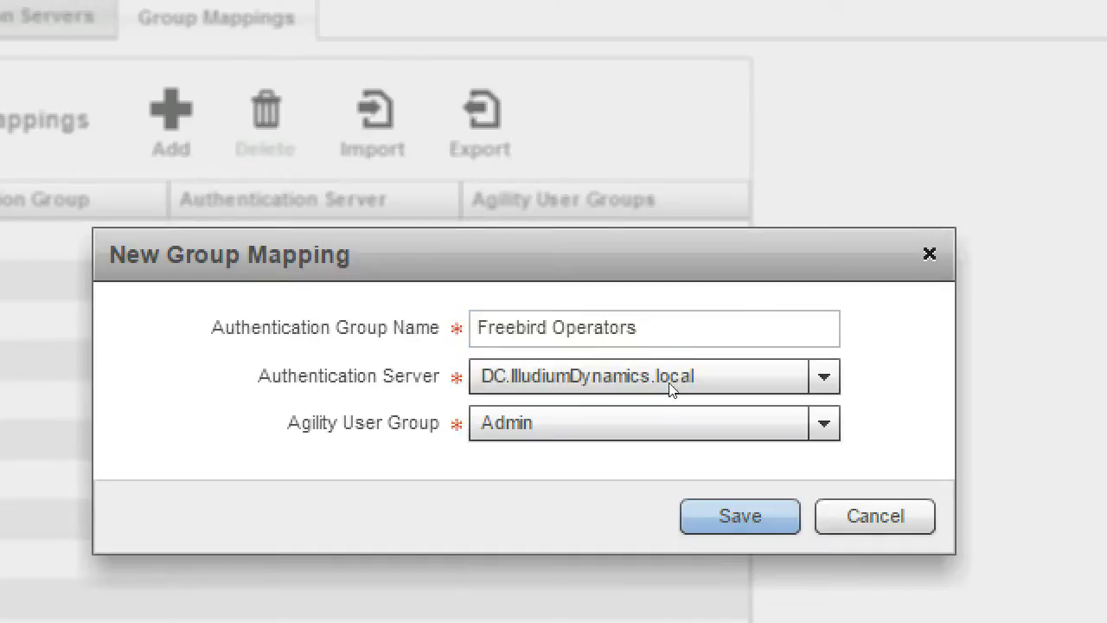
key("Tab")
key("Down")
key("Down")
key("Down")
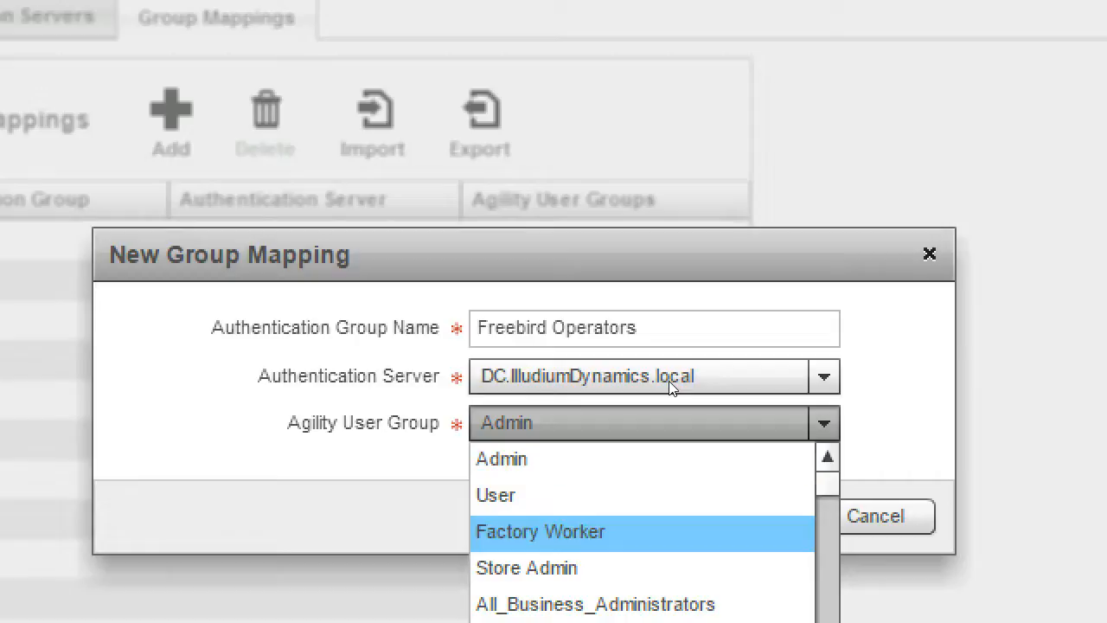
scroll(669, 383, "down", 5)
scroll(672, 386, "down", 5)
key("Down")
key("Return")
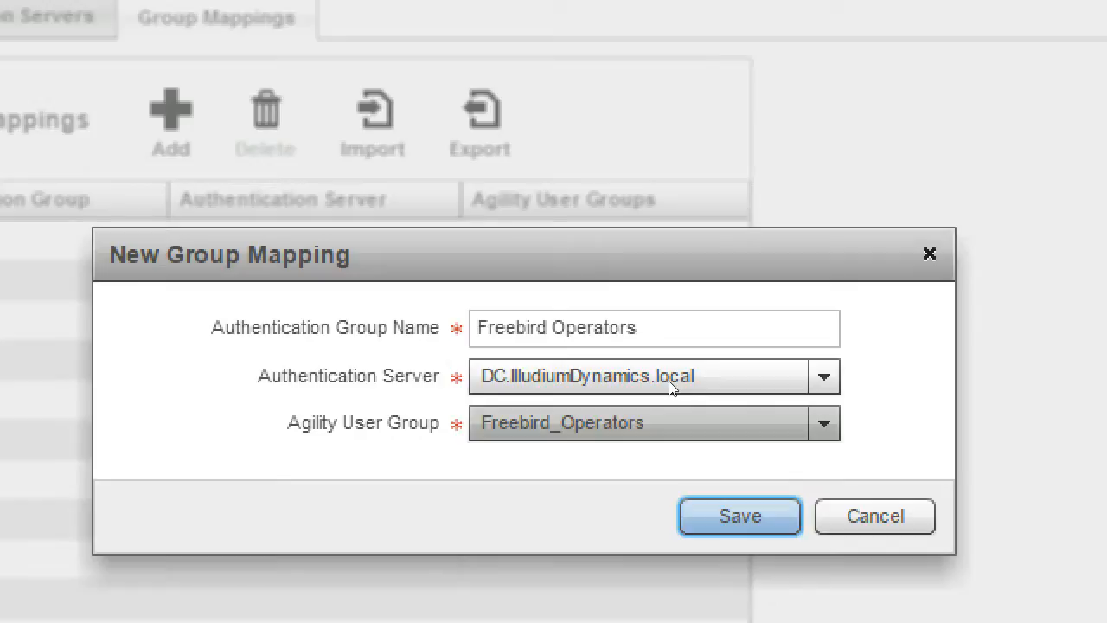
key("Return")
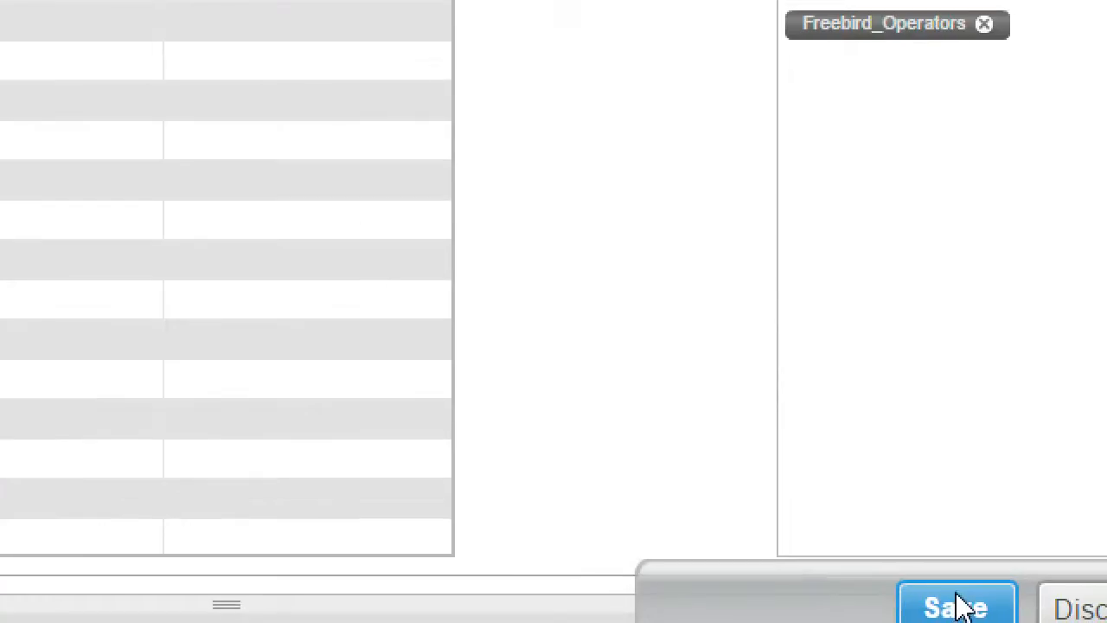
left_click(957, 614)
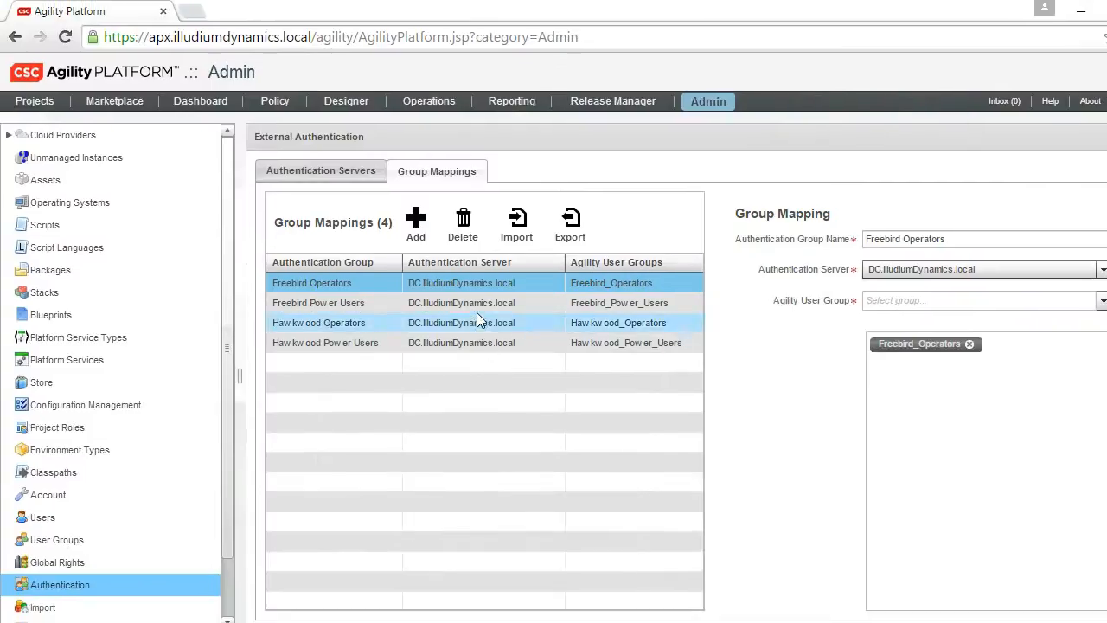
- Review the group mappings for Freebird Power Users, Hawkwood Operators and Hawkwood Power Users
left_click(460, 249)
left_click(458, 286)
left_click(479, 346)
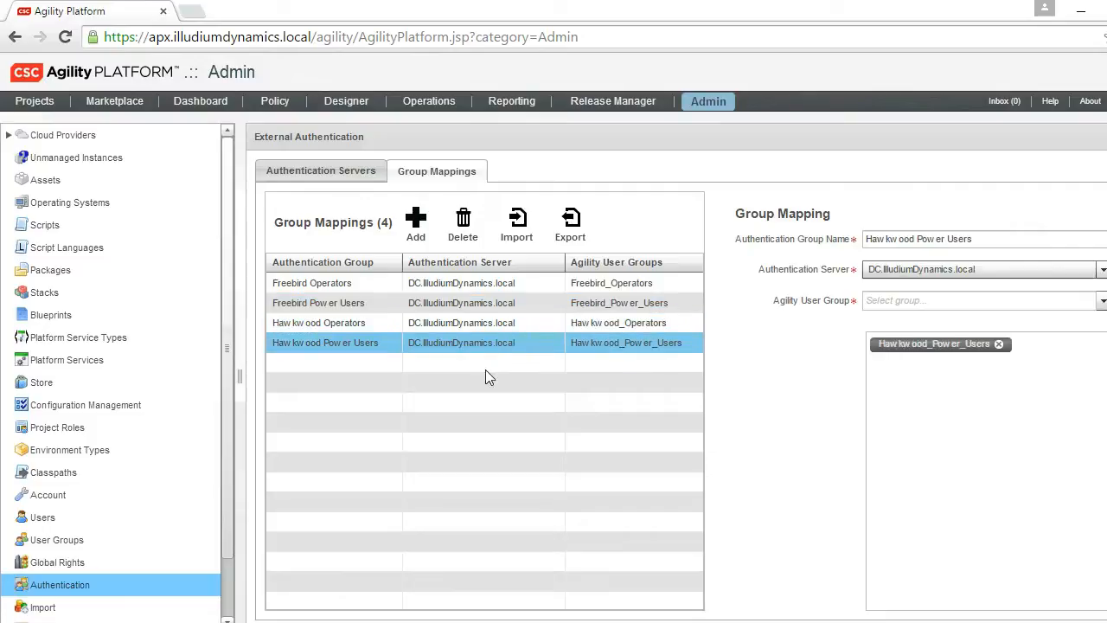
- Log out of the admin session and sign in with the first directory user's username and password
left_click(1106, 101)
type("alice")
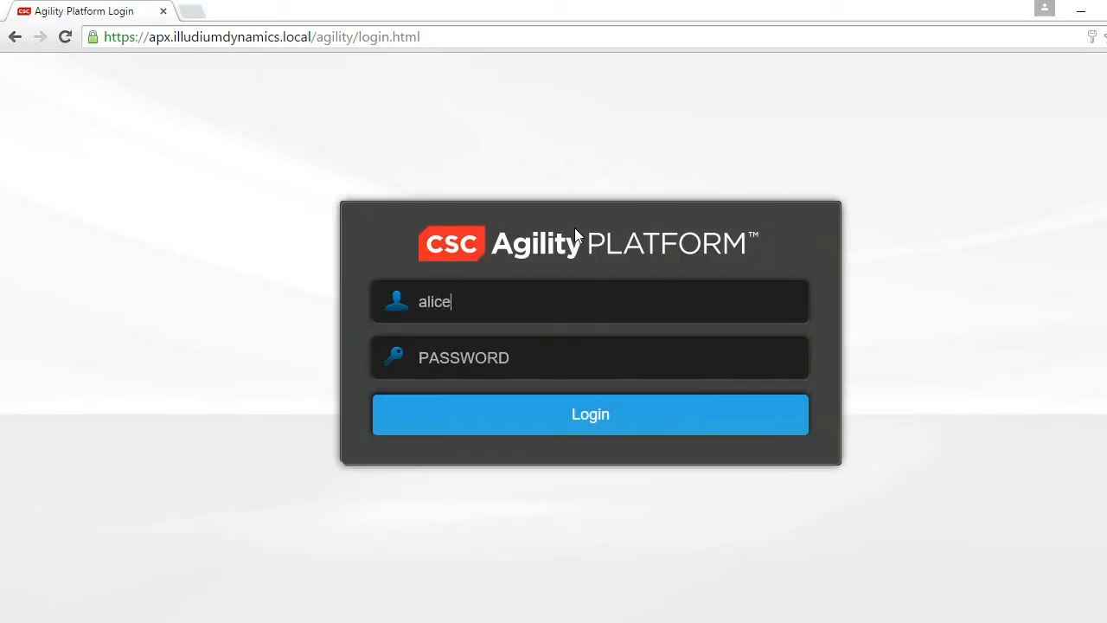
key("Tab")
type("••••••••••")
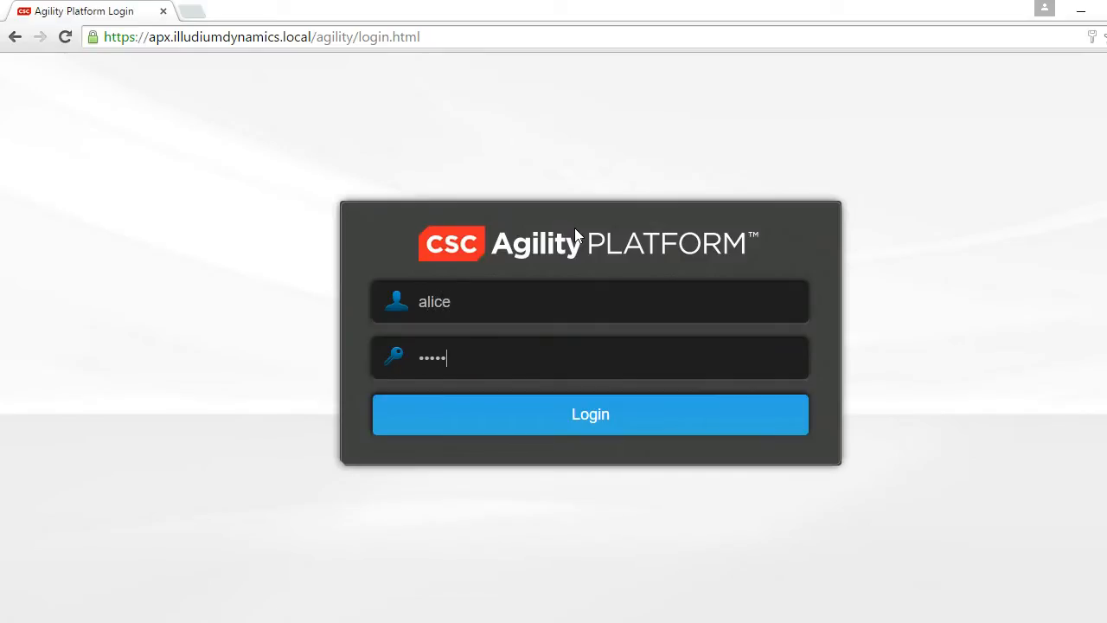
key("Return")
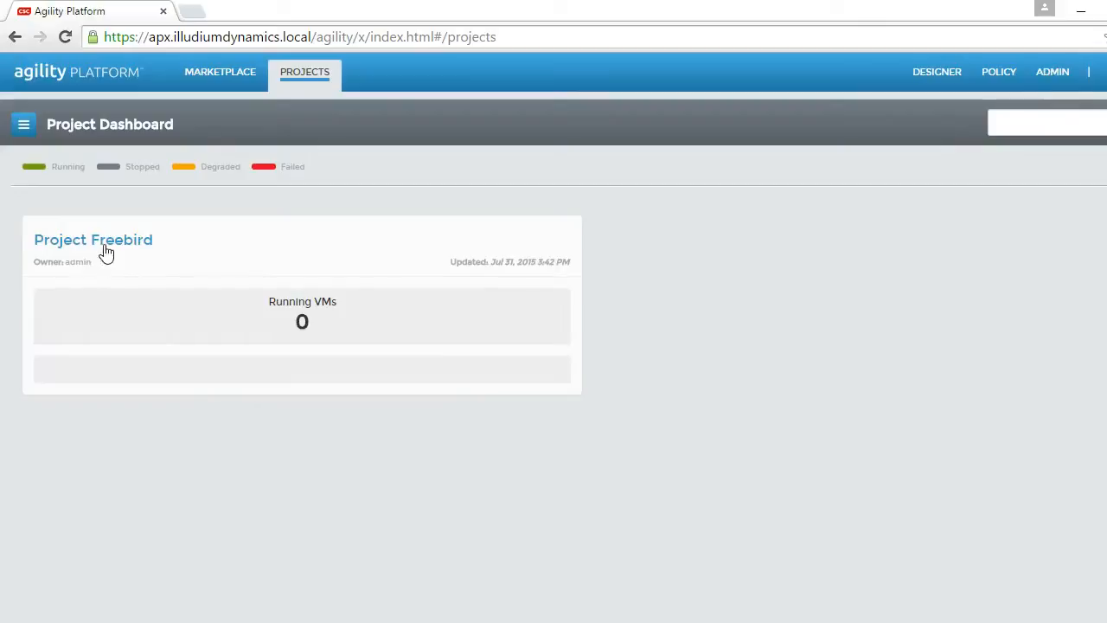
- Open Project Freebird, check the actions offered for its available LYNYRYD item, and log out
left_click(104, 247)
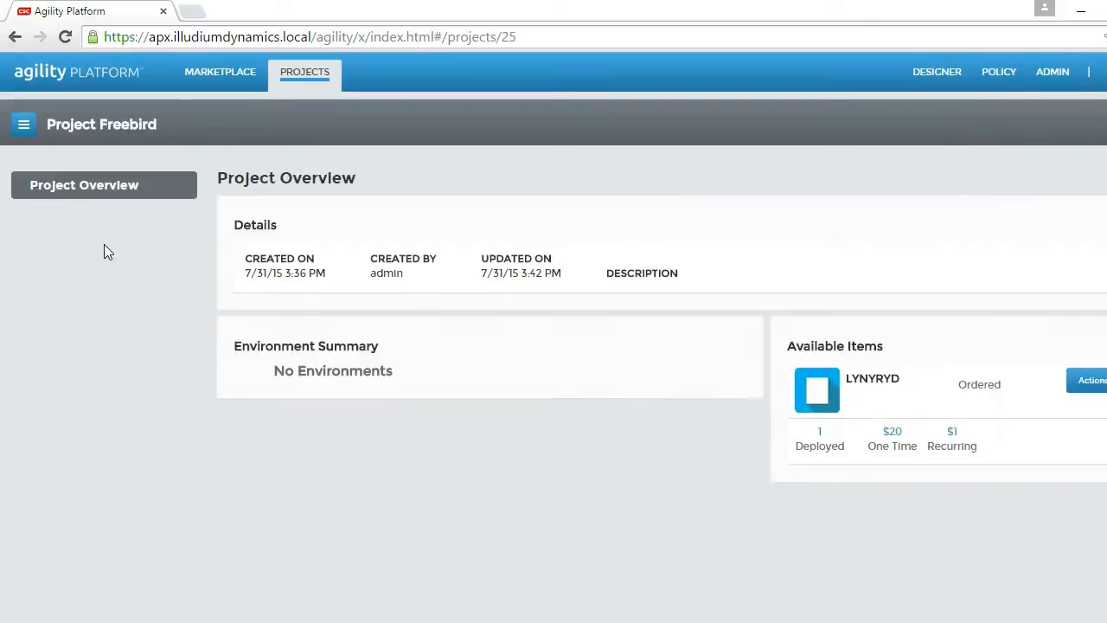
left_click(1087, 385)
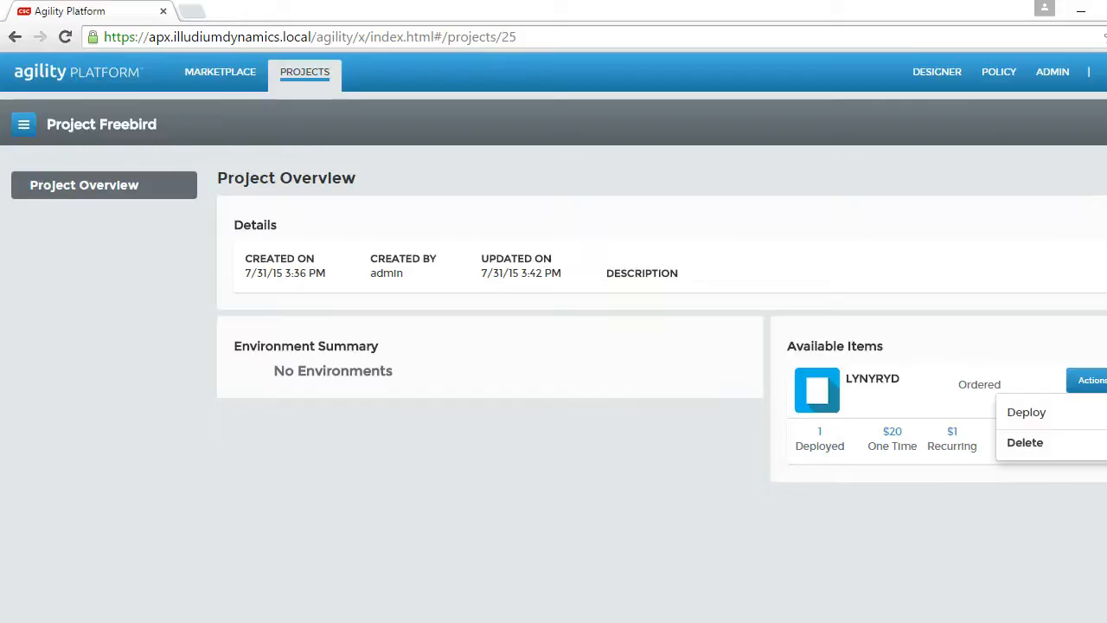
left_click(1104, 73)
left_click(1089, 91)
- Sign in with the second directory user's username and password
left_click(751, 285)
type("Cerise")
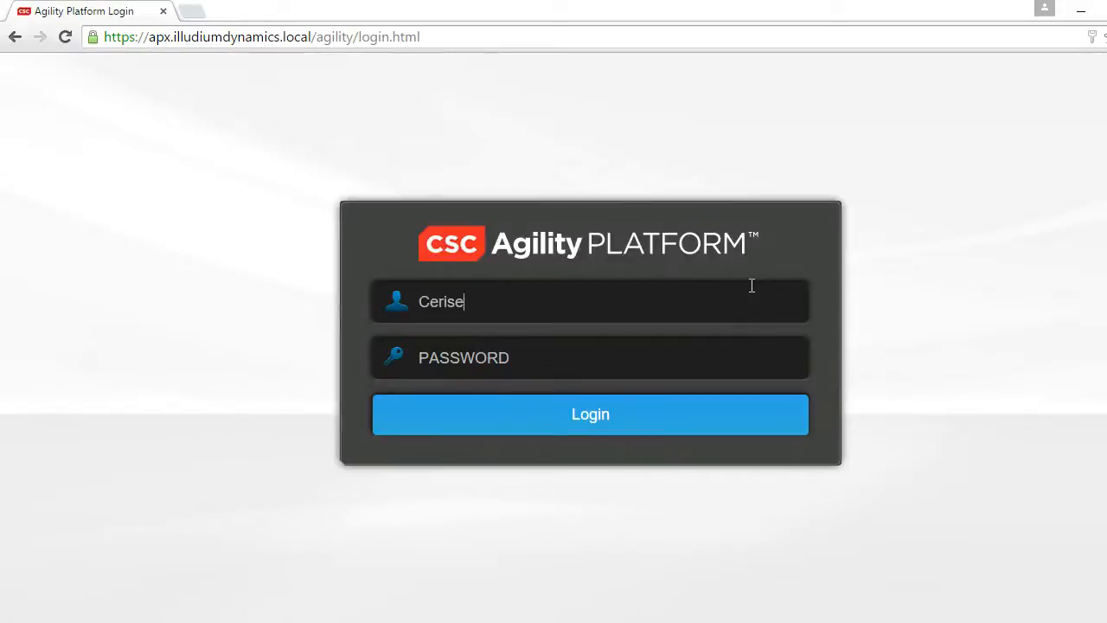
key("Tab")
type("••••••••••")
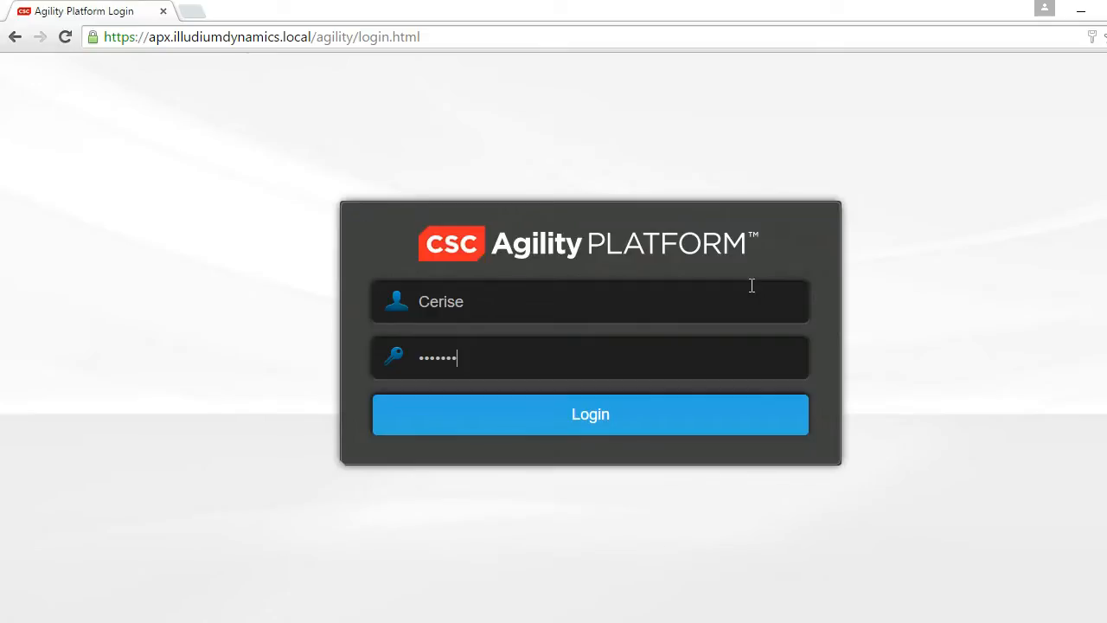
left_click(594, 423)
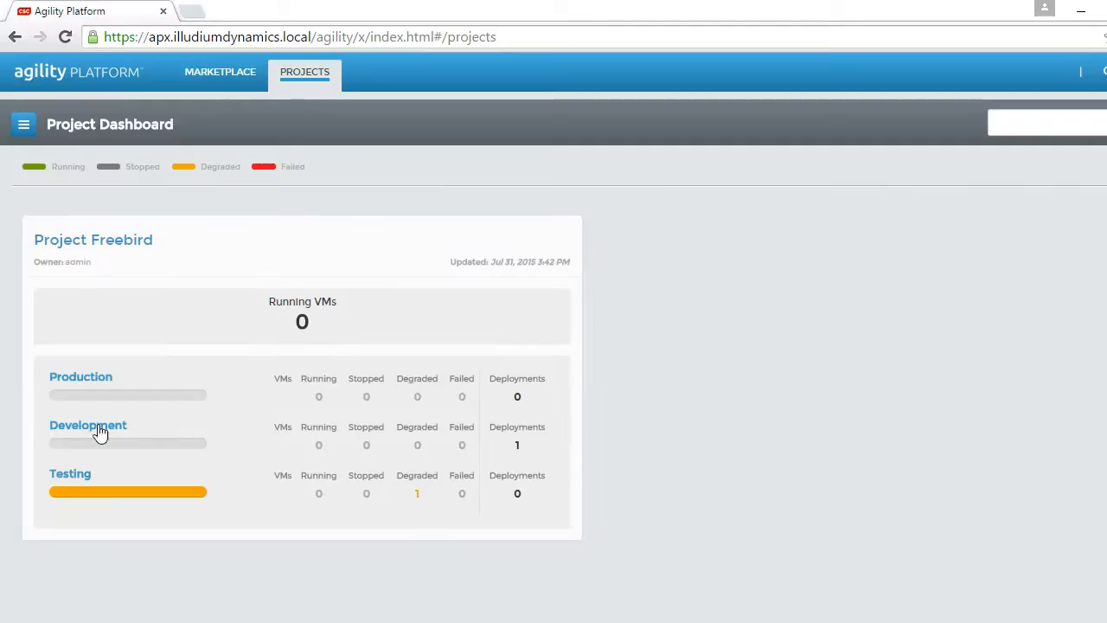
- Examine Project Freebird's Testing environment and its deployments in the project overview, and log out
left_click(84, 480)
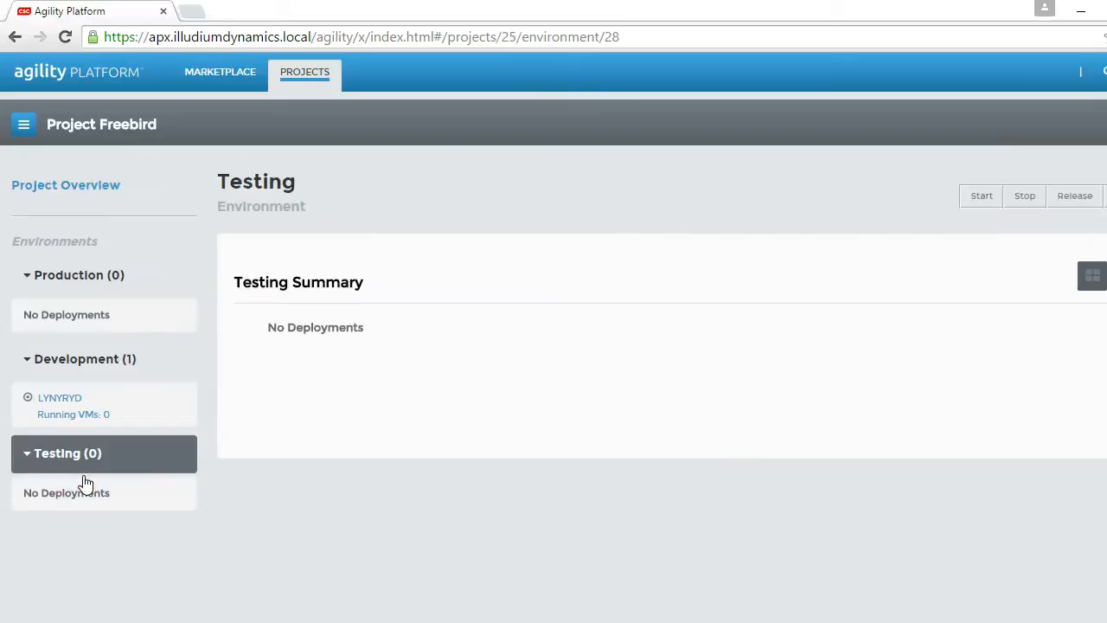
left_click(95, 189)
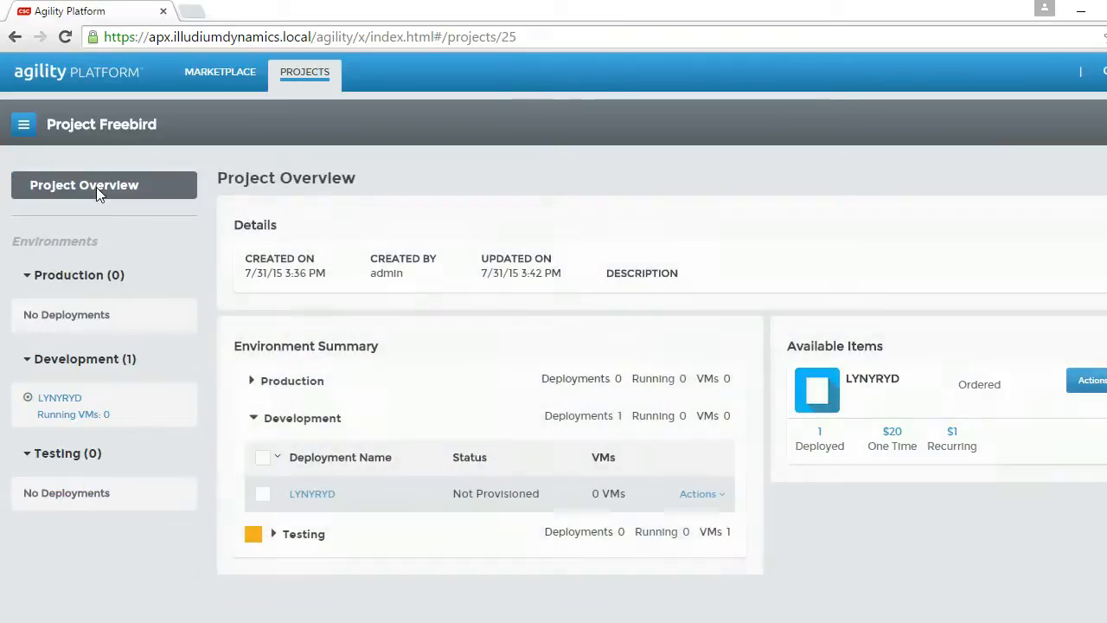
left_click(274, 535)
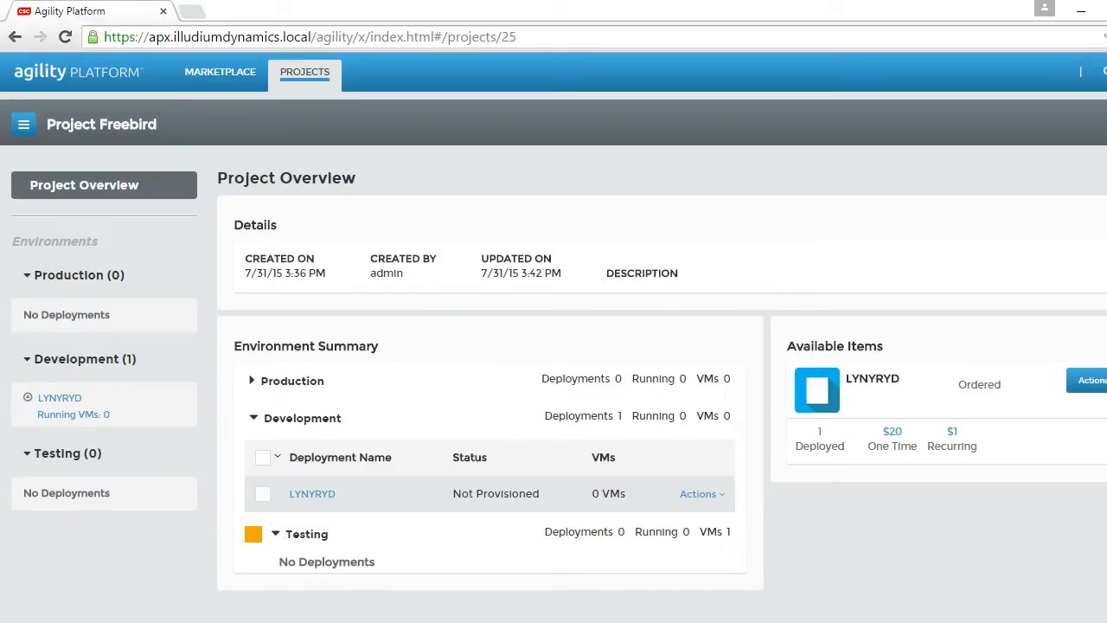
left_click(1097, 71)
left_click(1088, 95)
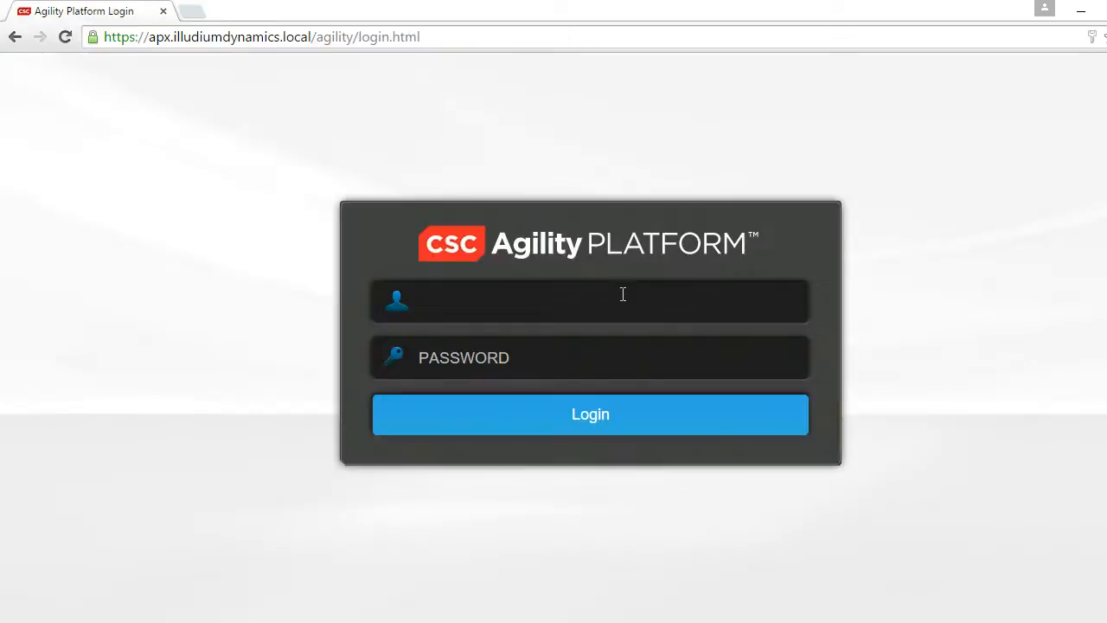
- Sign in with the third directory user's username and password to check the project dashboard, and log out
type("Doug")
key("Tab")
type("**********")
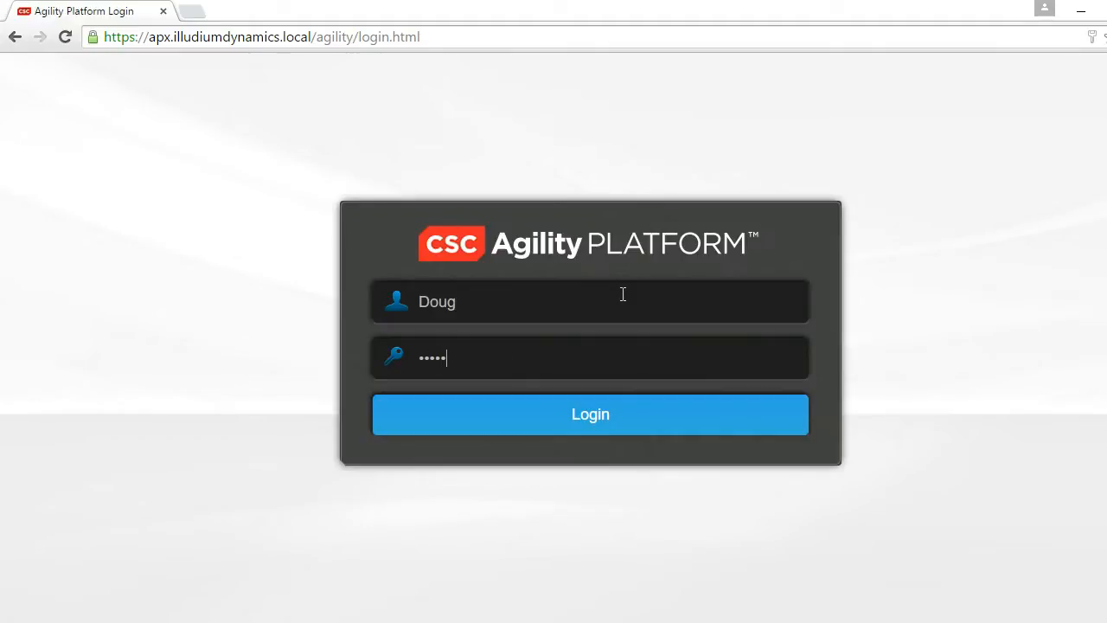
key("Return")
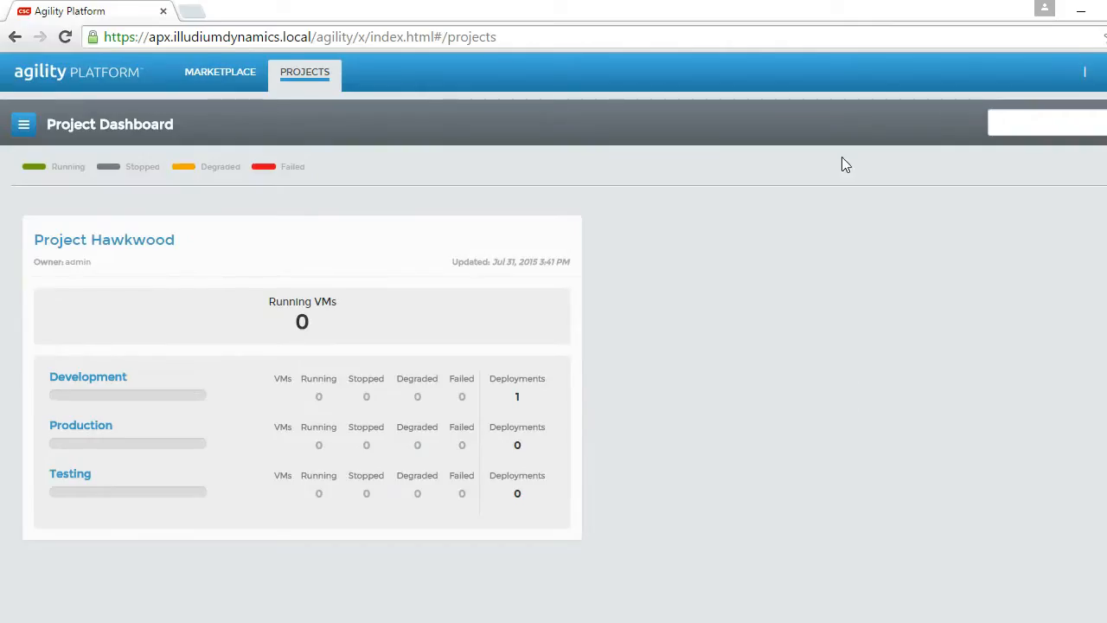
left_click(1084, 71)
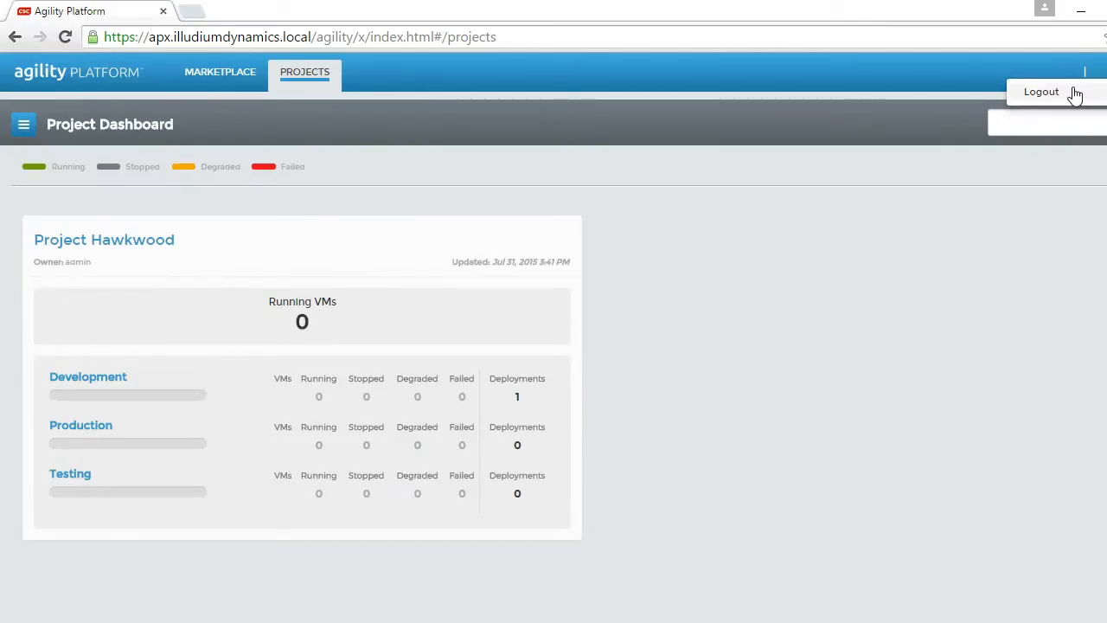
left_click(1041, 92)
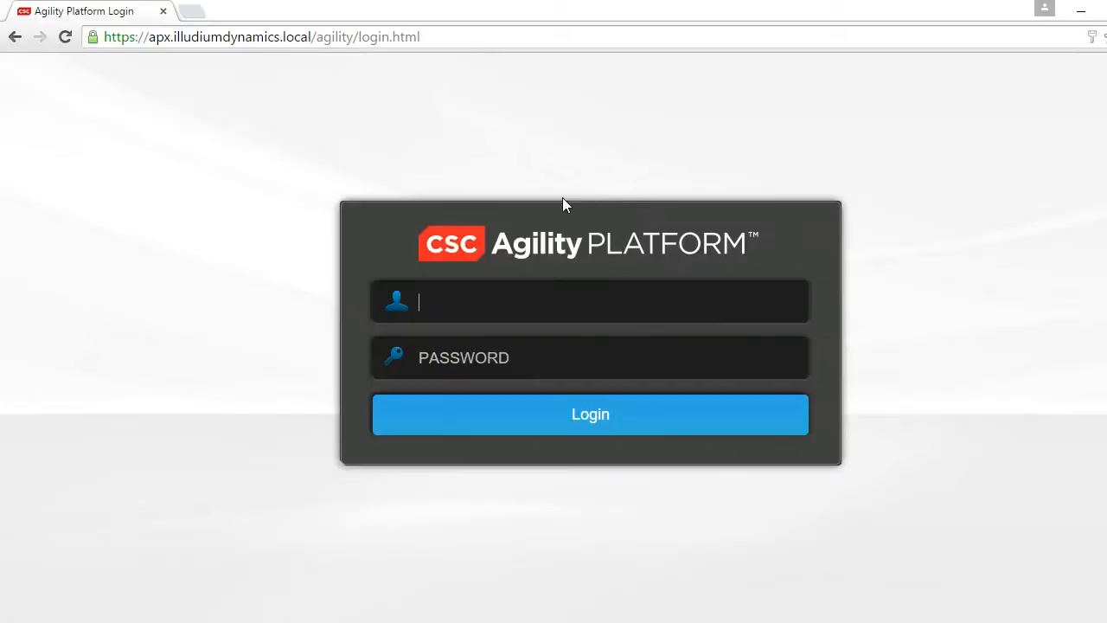